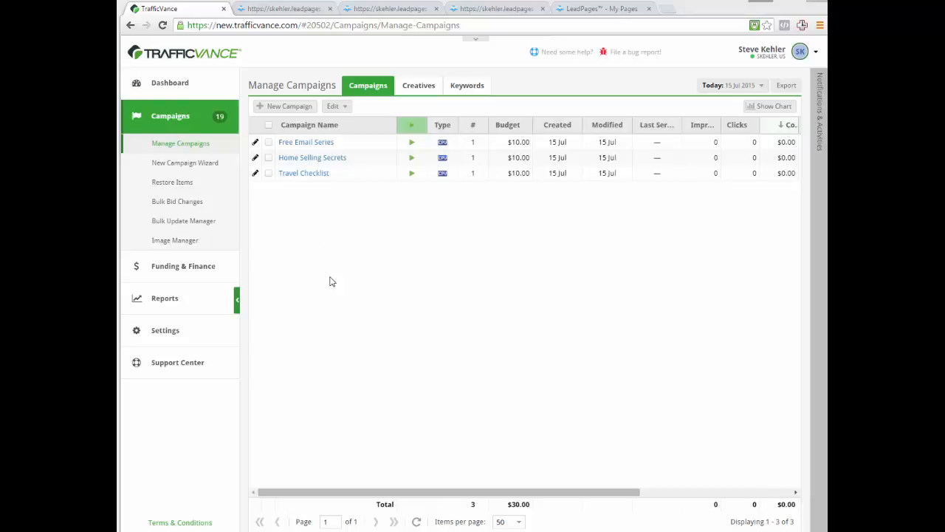
Step: Review the list of travel website addresses in the URLs workbook in Excel, and return to TrafficVance
click(287, 530)
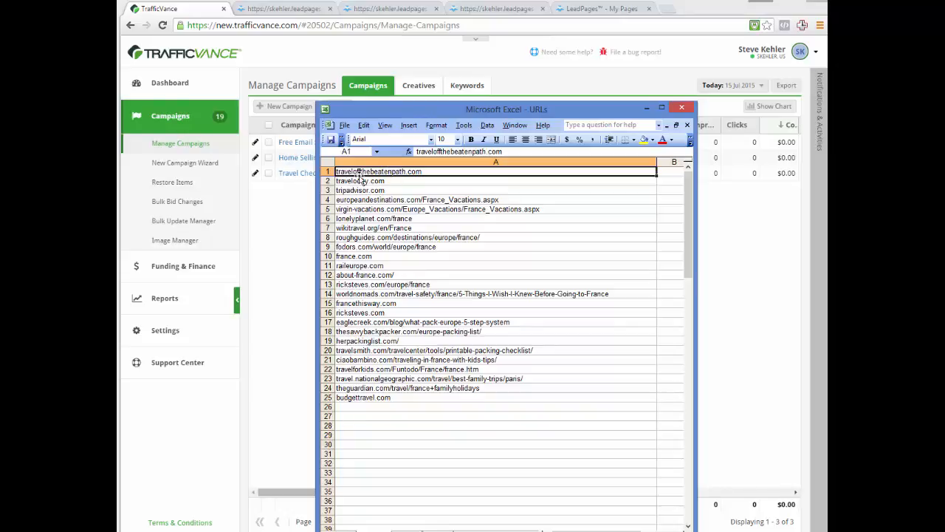
click(646, 110)
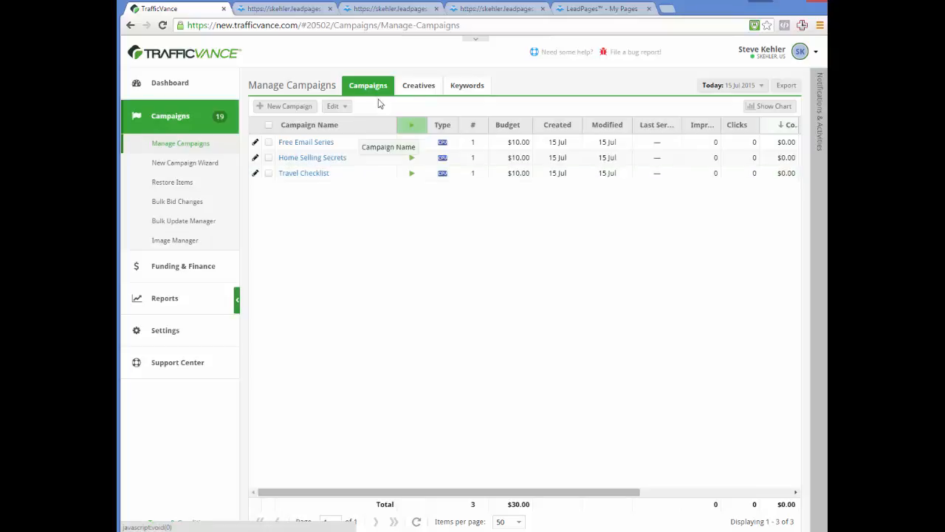
Step: Open the keywords of the Traveling Checklist creative in the Travel Checklist campaign and start adding new keywords
click(303, 175)
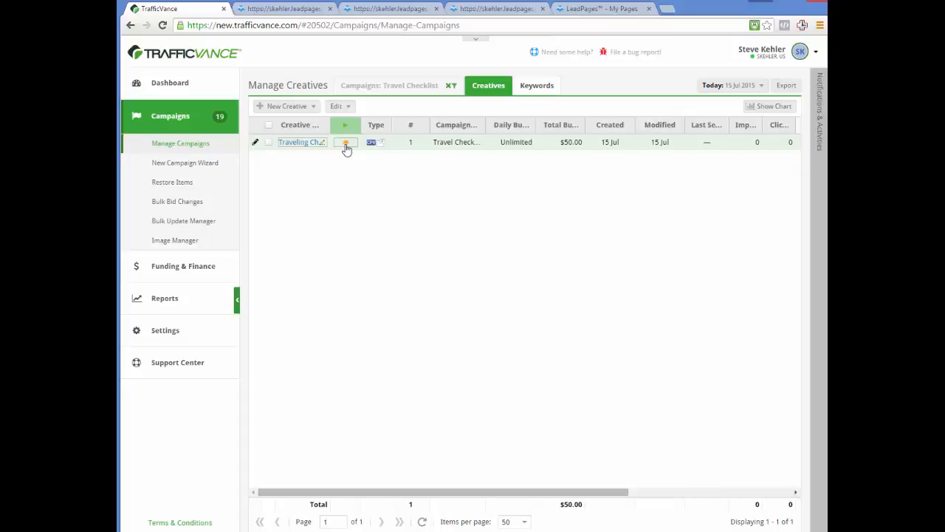
click(291, 144)
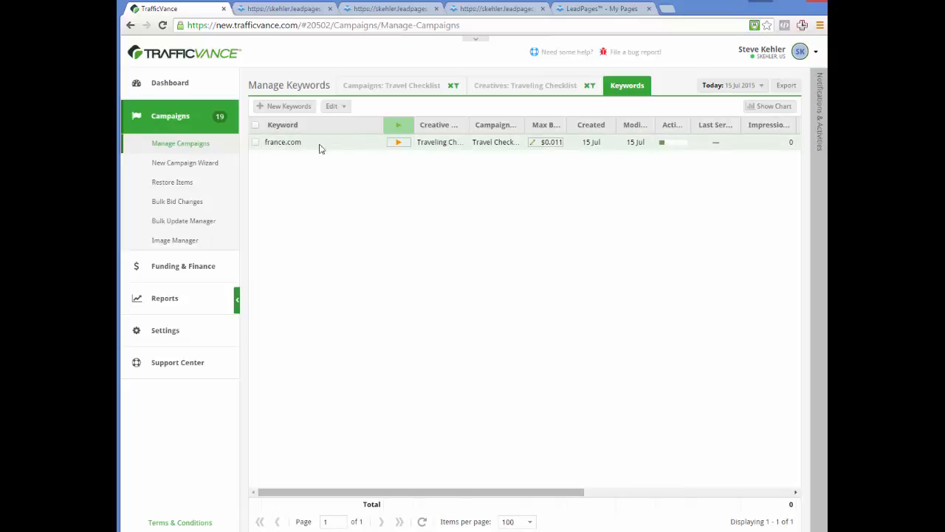
mouse_move(399, 147)
click(283, 107)
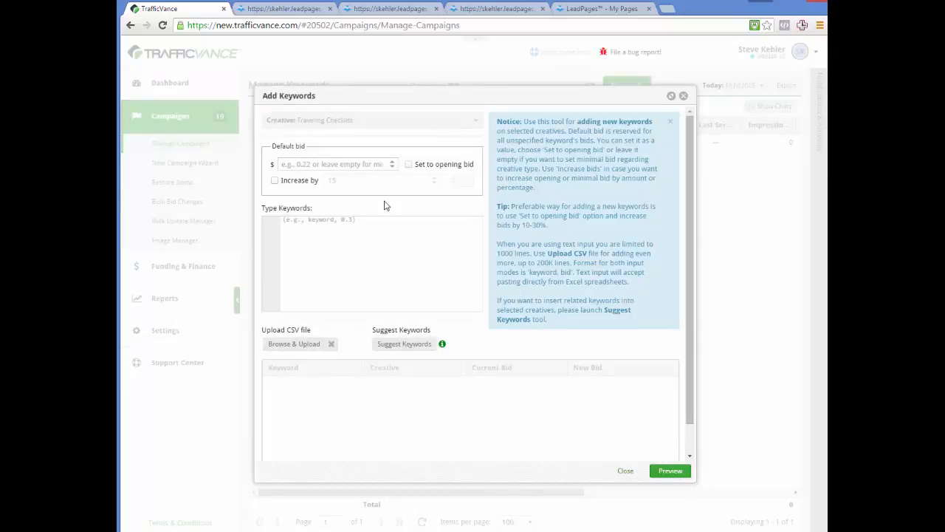
click(354, 222)
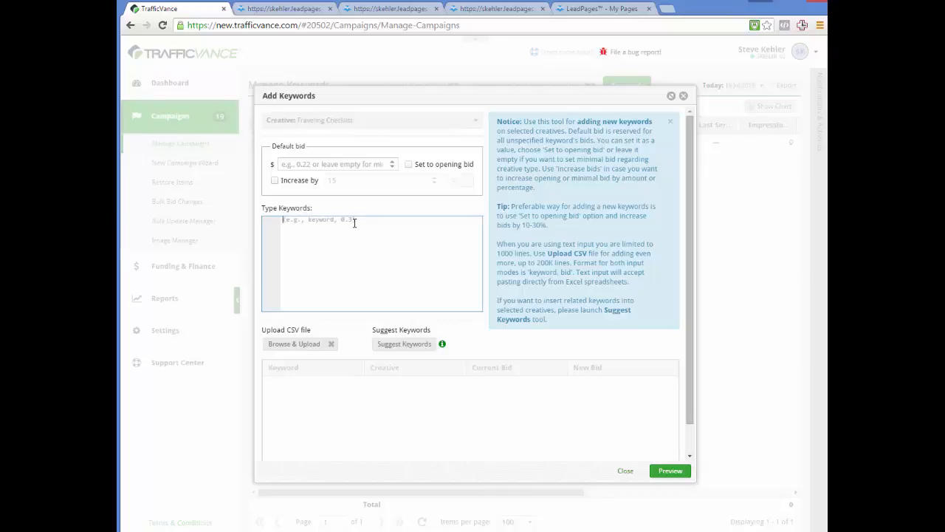
Step: Copy cells A1 to A25 from the URLs workbook in Excel and paste them as the new keywords in TrafficVance
click(285, 530)
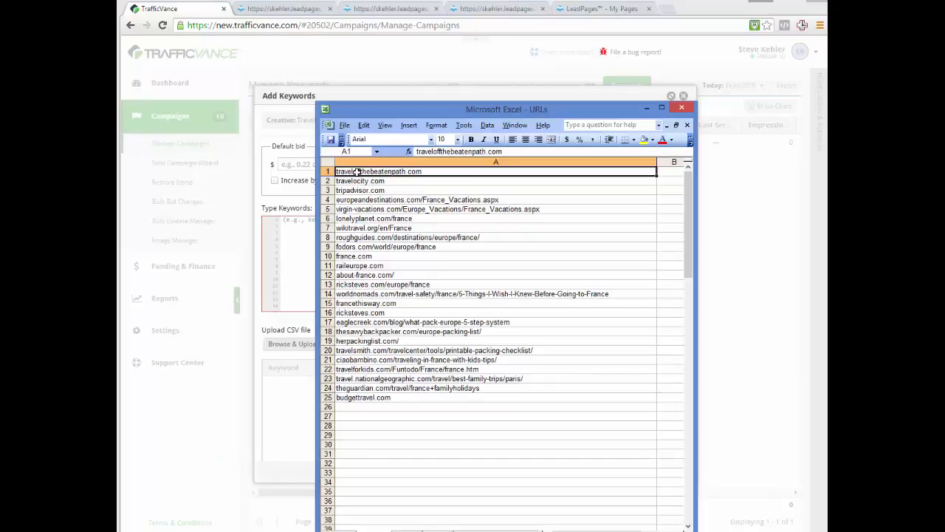
shift+click(352, 397)
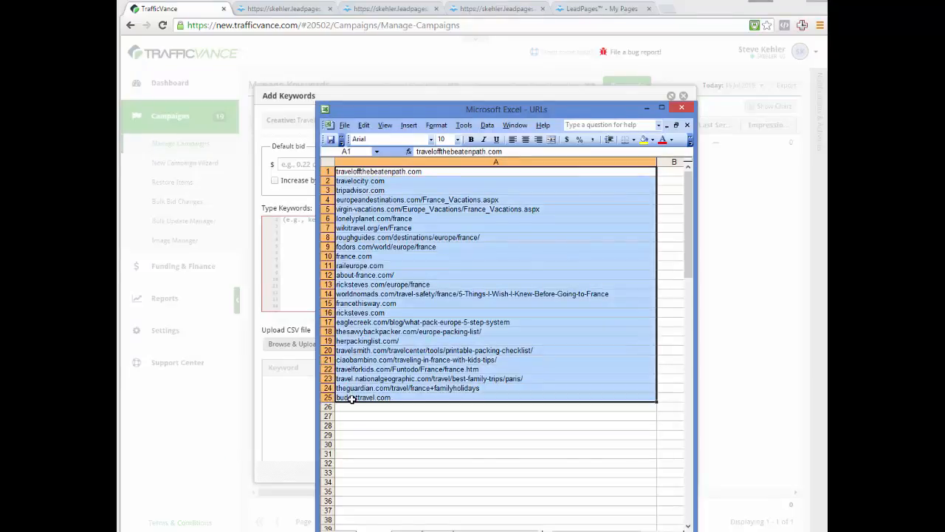
key(ctrl+c)
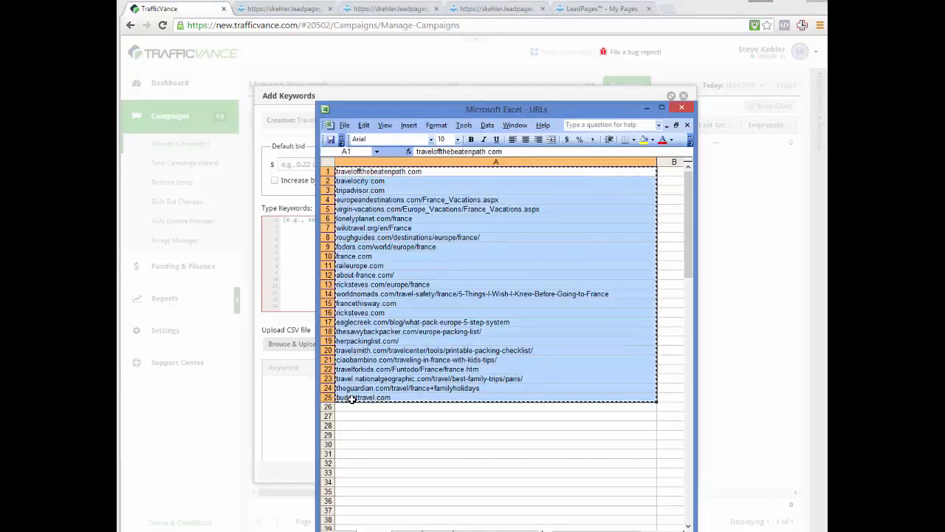
click(649, 110)
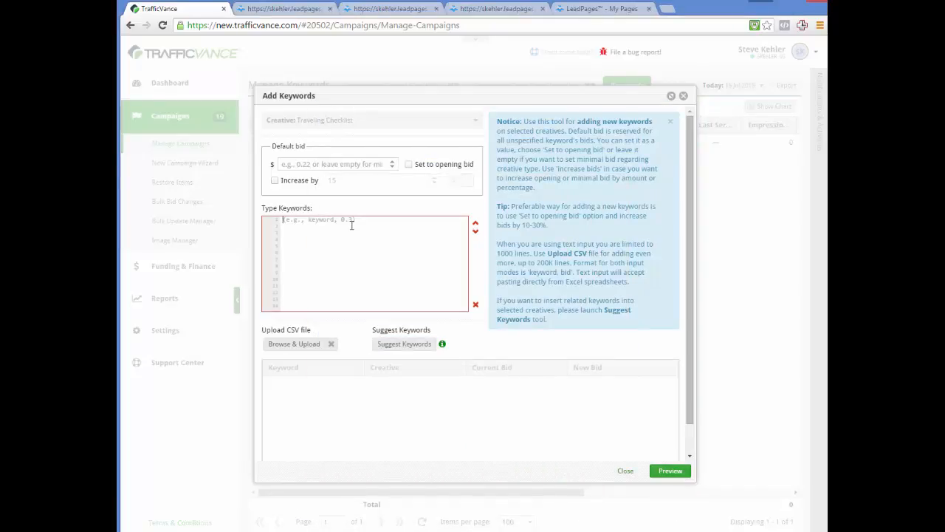
key(ctrl+v)
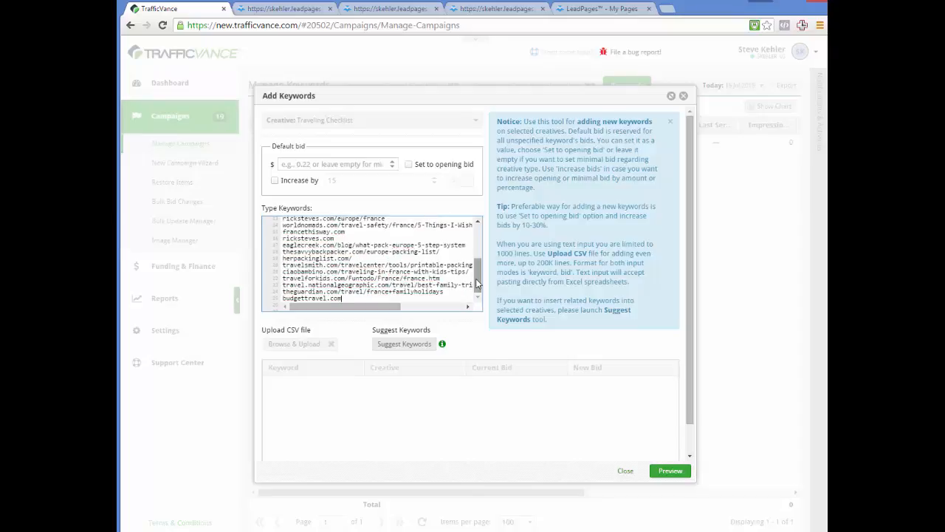
Step: Look through the pasted travel URLs and run a preview to validate them
drag(476, 274, 480, 238)
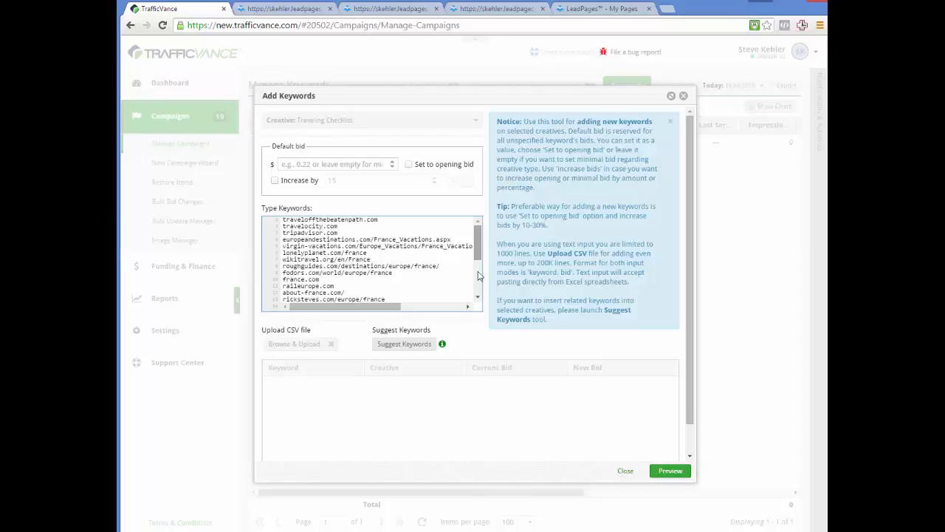
drag(481, 245, 479, 302)
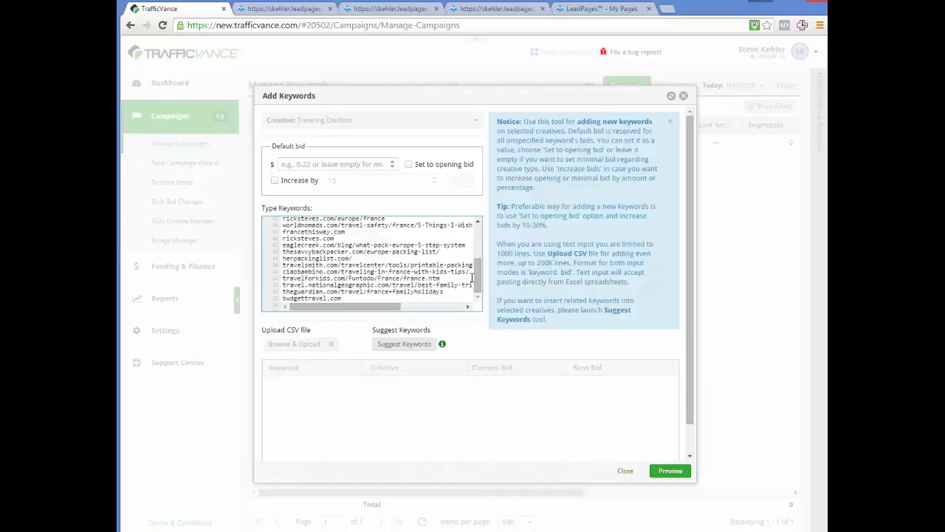
mouse_move(475, 278)
mouse_down()
mouse_move(480, 242)
mouse_move(480, 289)
mouse_up()
click(666, 473)
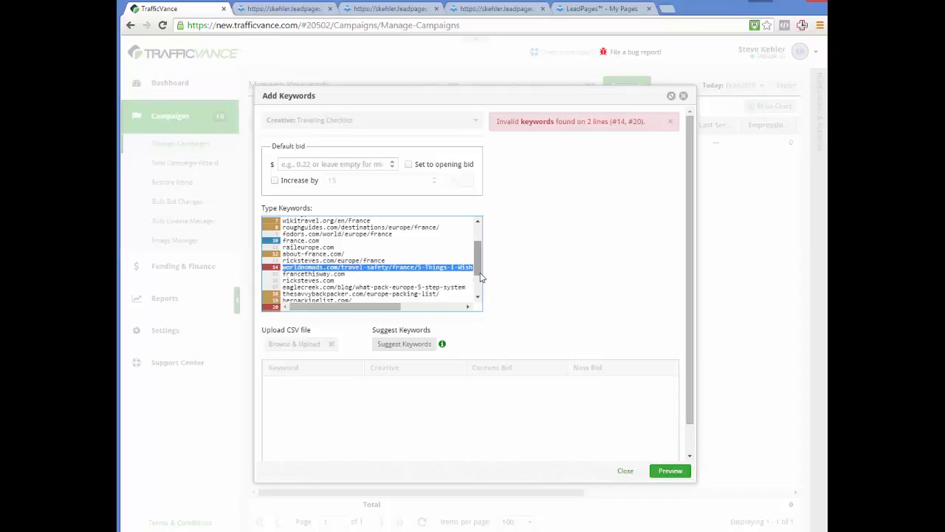
Step: Dismiss the invalid keywords message and delete all keyword lines with errors
drag(480, 276, 478, 296)
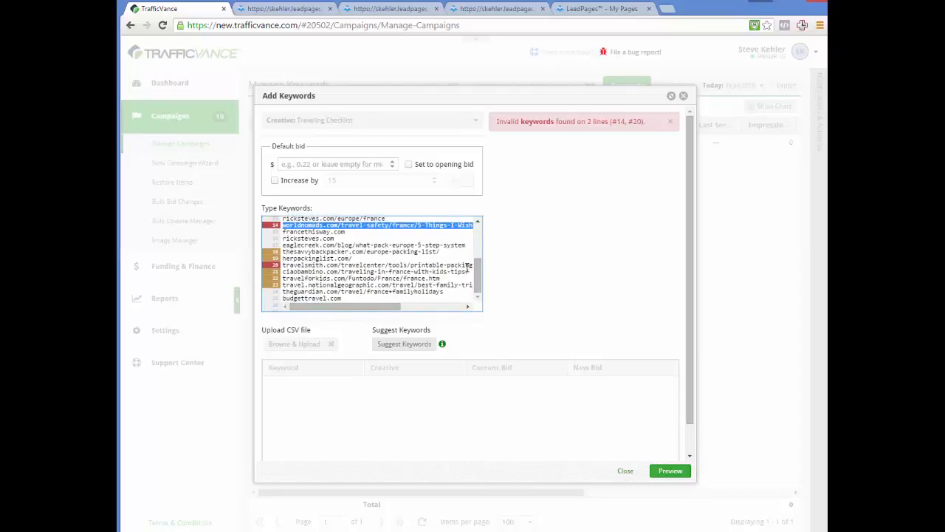
click(671, 122)
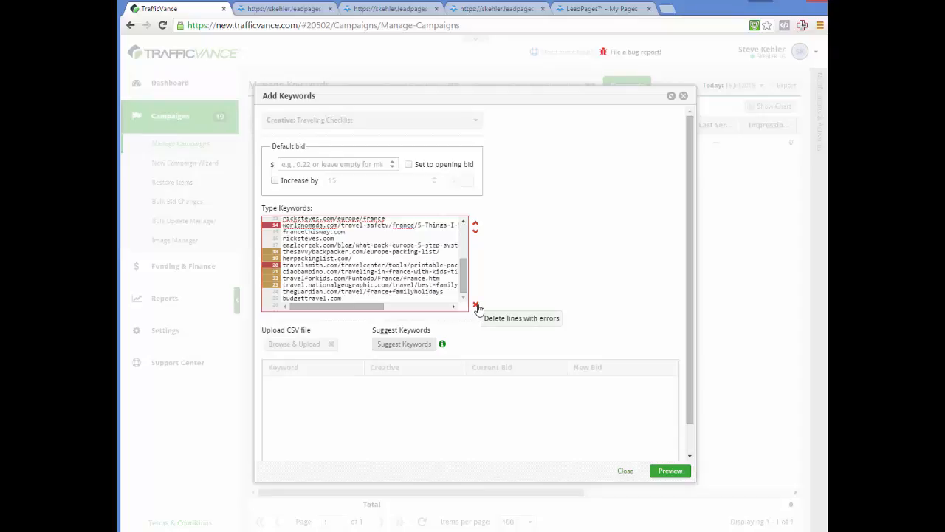
click(477, 308)
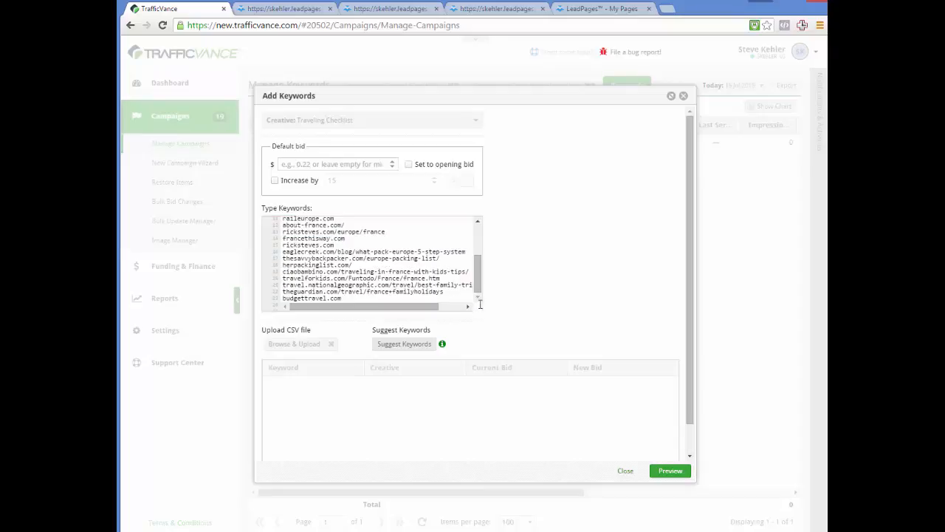
Step: Preview the remaining travel keywords, save them to the Traveling Checklist creative and close the Add Keywords dialog
drag(480, 287, 487, 244)
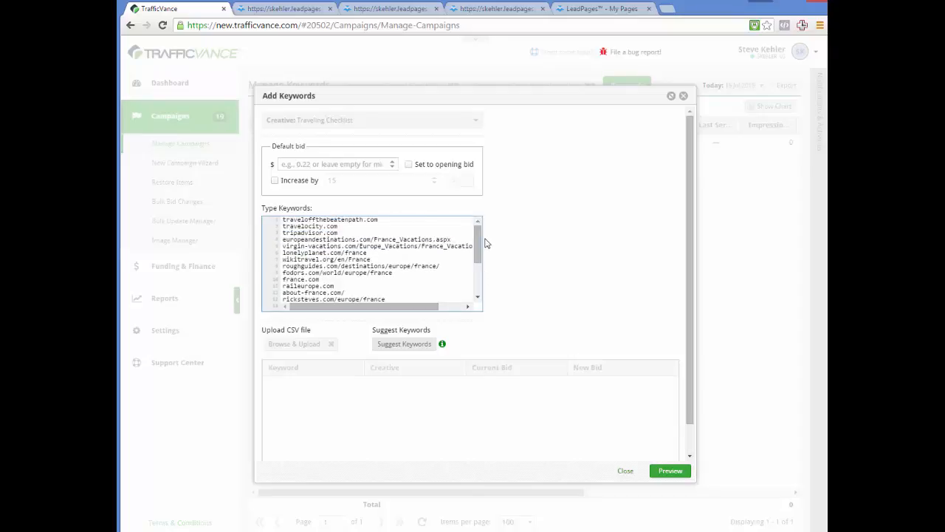
click(673, 471)
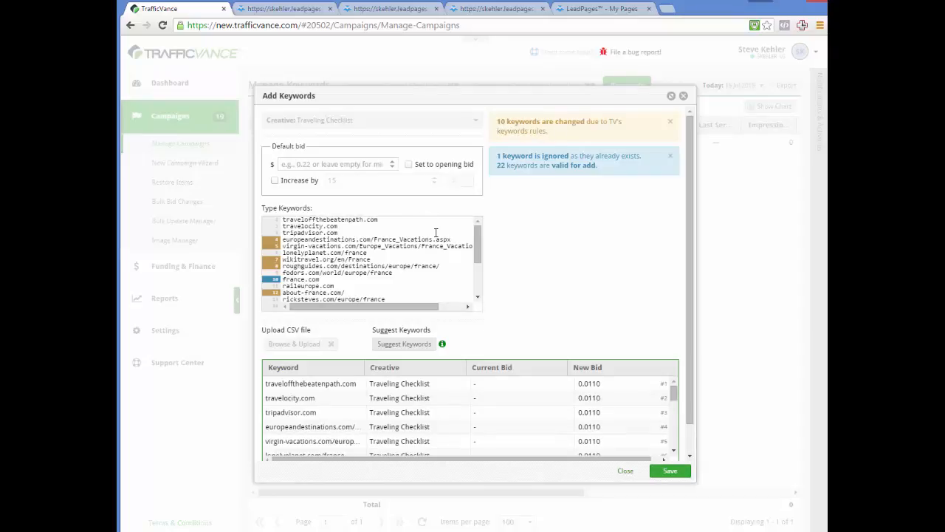
mouse_move(276, 241)
mouse_move(674, 395)
mouse_down()
mouse_move(672, 448)
mouse_move(680, 395)
mouse_up()
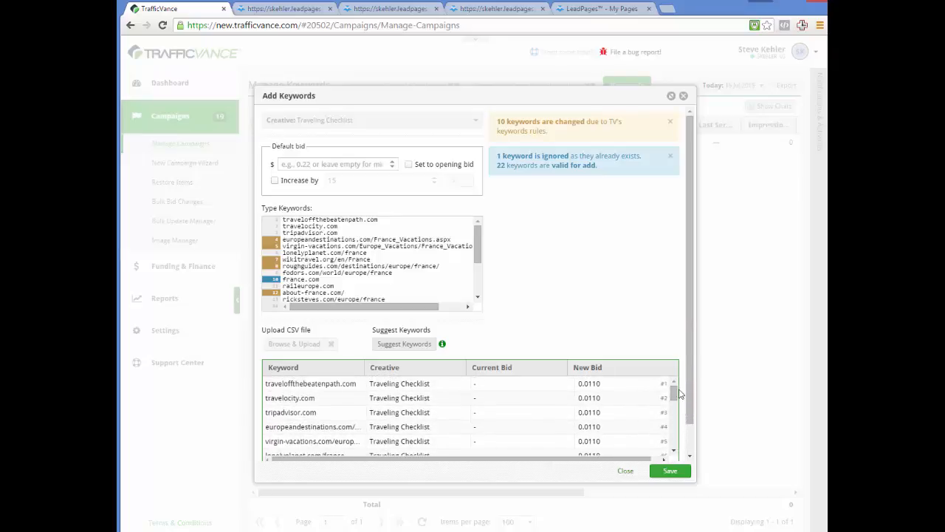
click(670, 471)
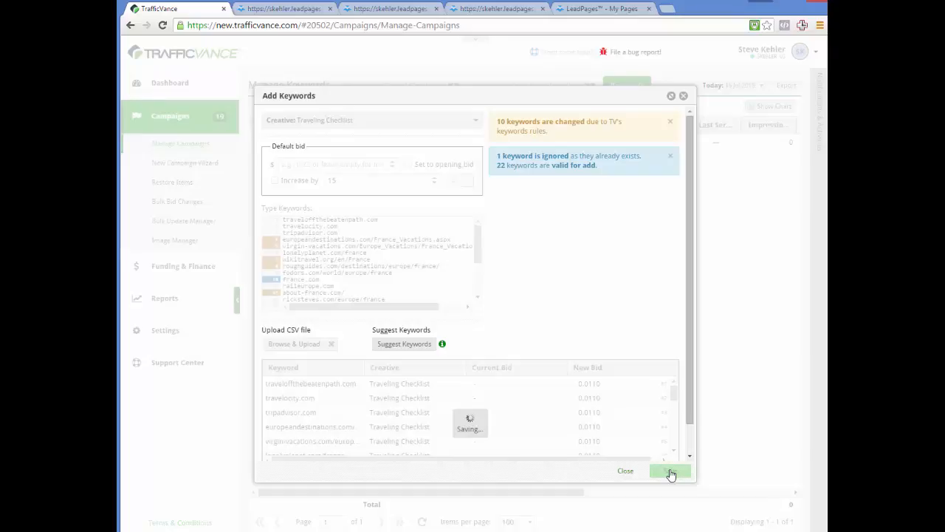
click(624, 472)
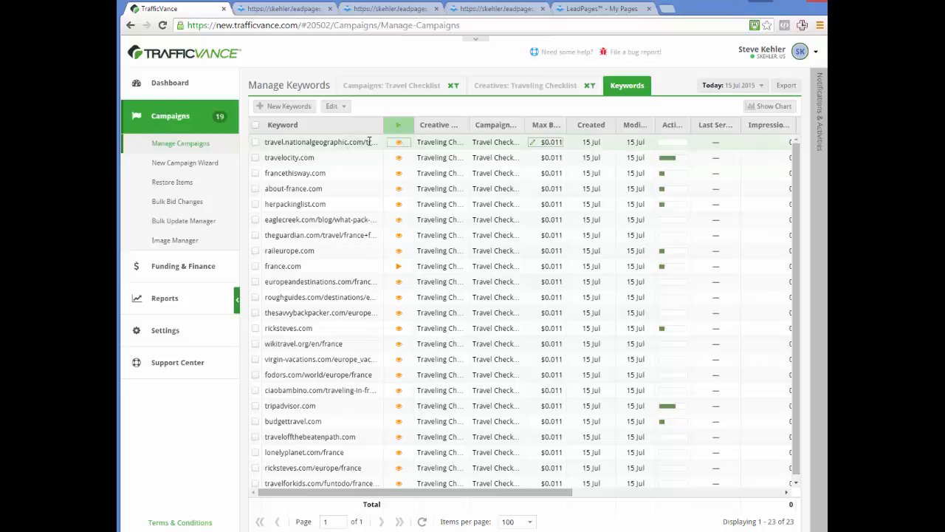
Step: Return to the campaign list and open the keywords of the Free Email Series creative in the Free Email Series campaign
drag(797, 154, 799, 212)
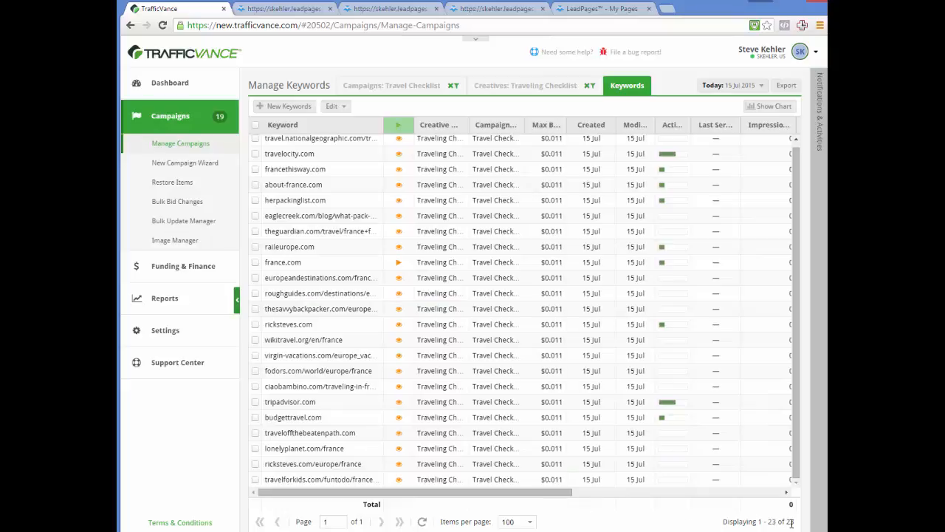
drag(800, 478, 810, 434)
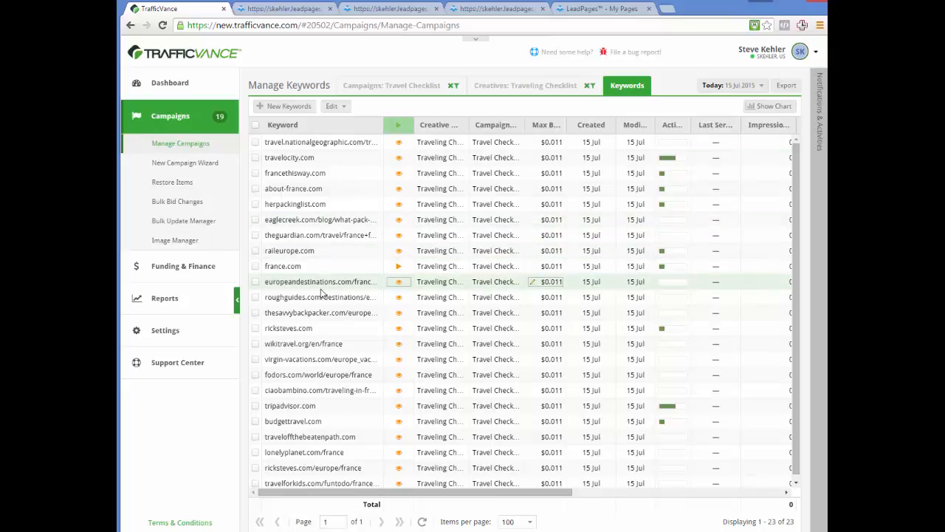
click(589, 86)
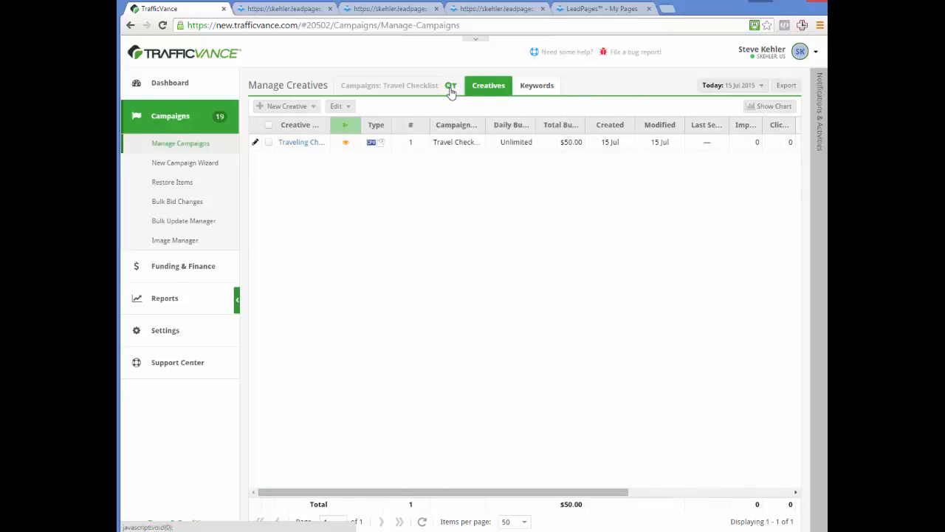
click(450, 86)
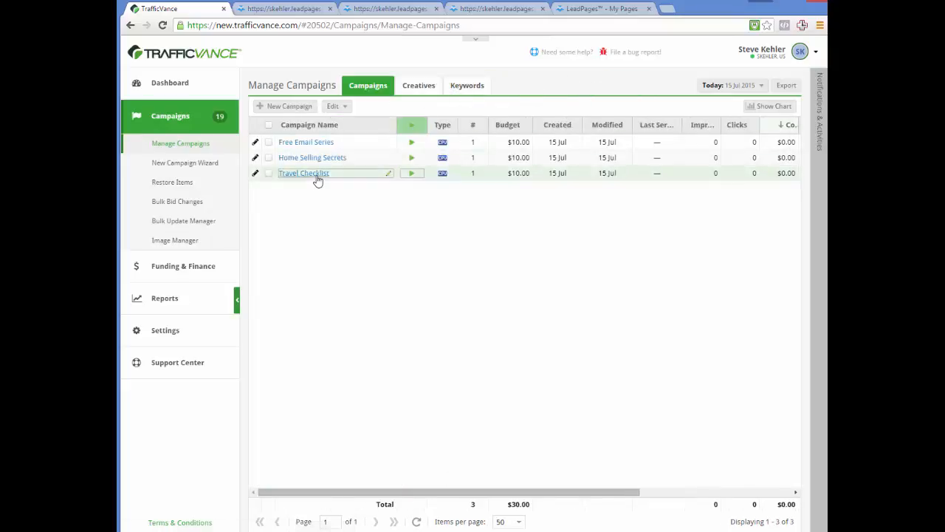
click(316, 144)
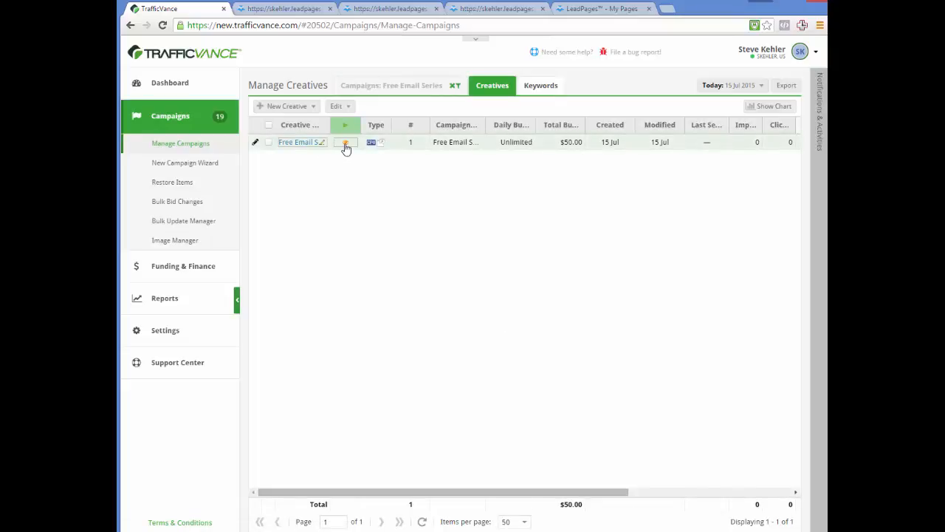
click(292, 145)
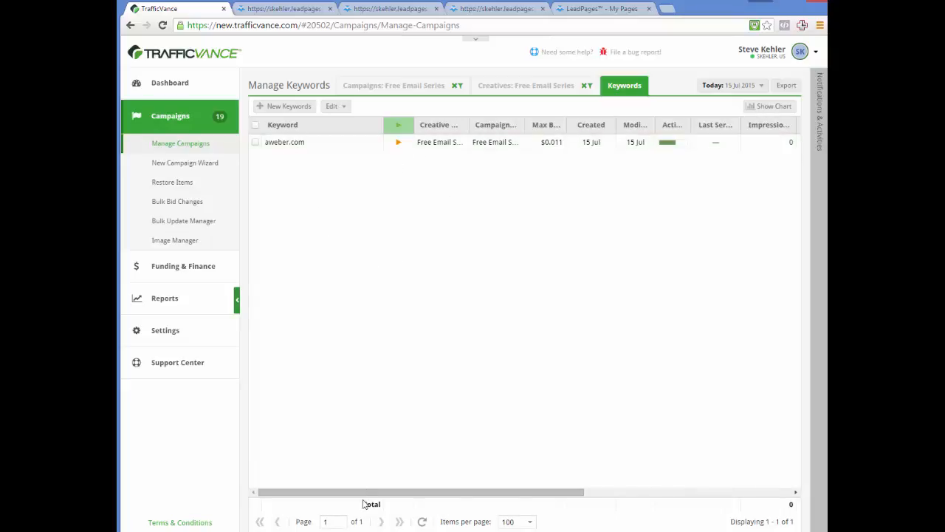
Step: Switch to the URLs workbook in Excel, copy the email marketing URLs in cells A50 to A75, and return to TrafficVance
key(alt+Tab)
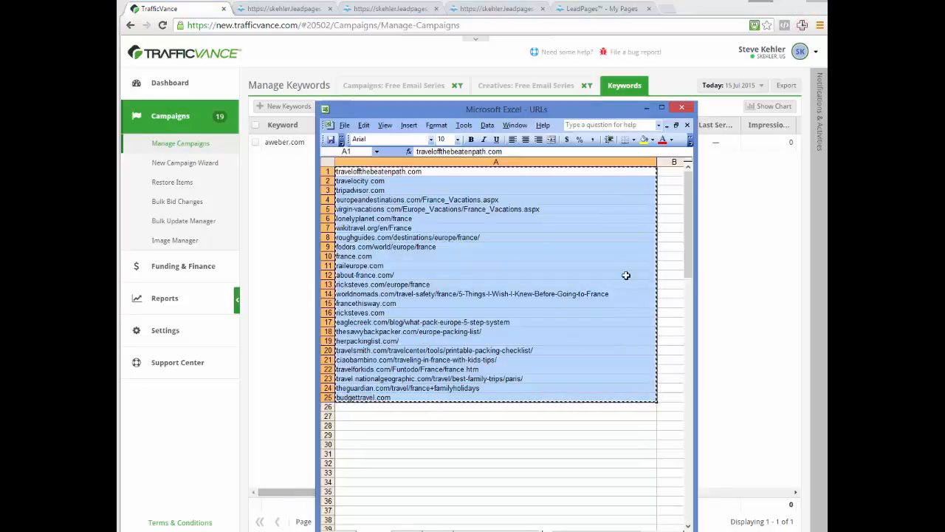
drag(692, 226, 689, 338)
click(411, 240)
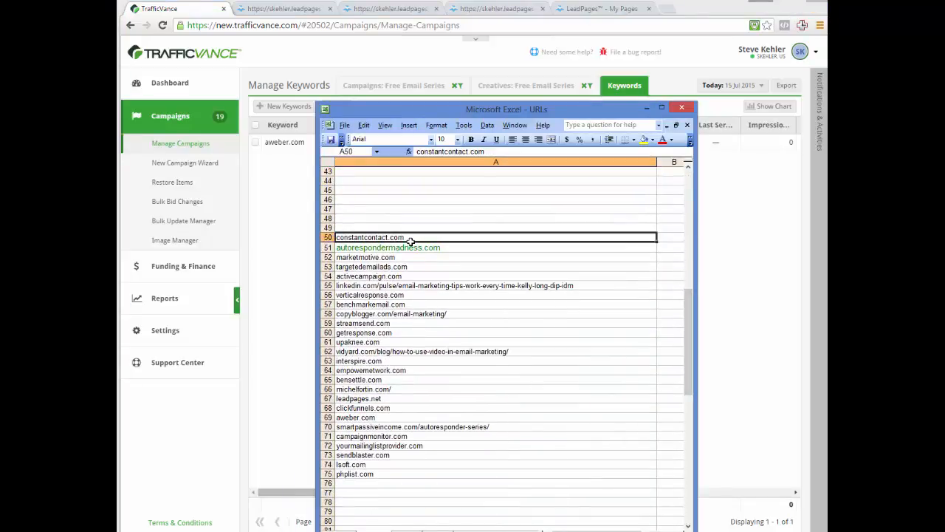
shift+click(383, 474)
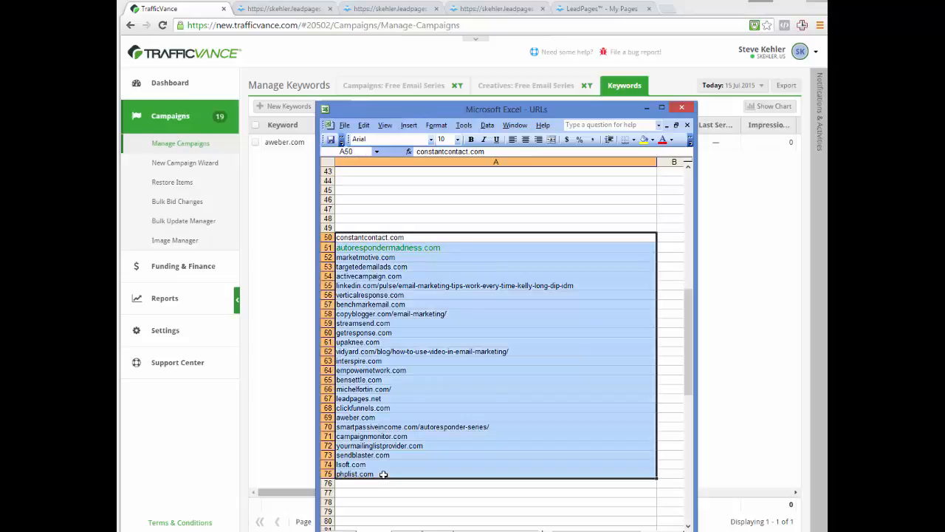
key(ctrl+c)
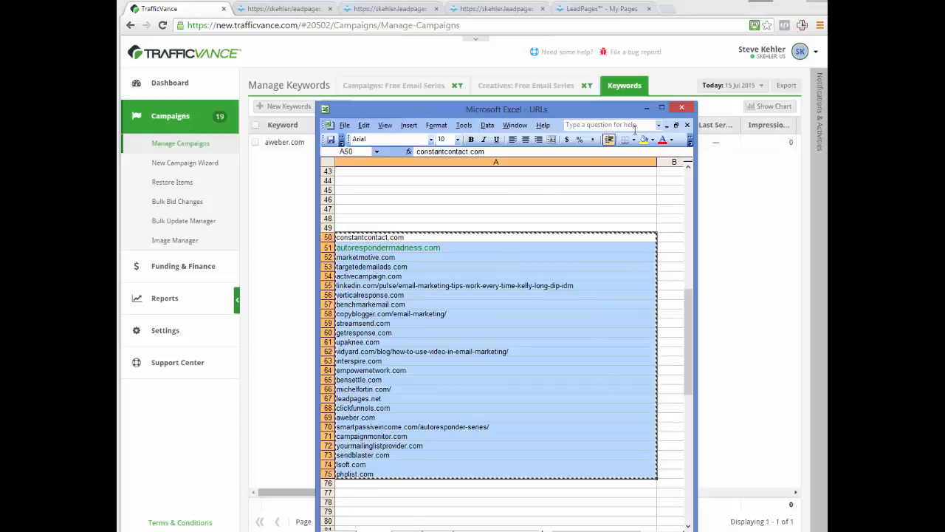
click(647, 109)
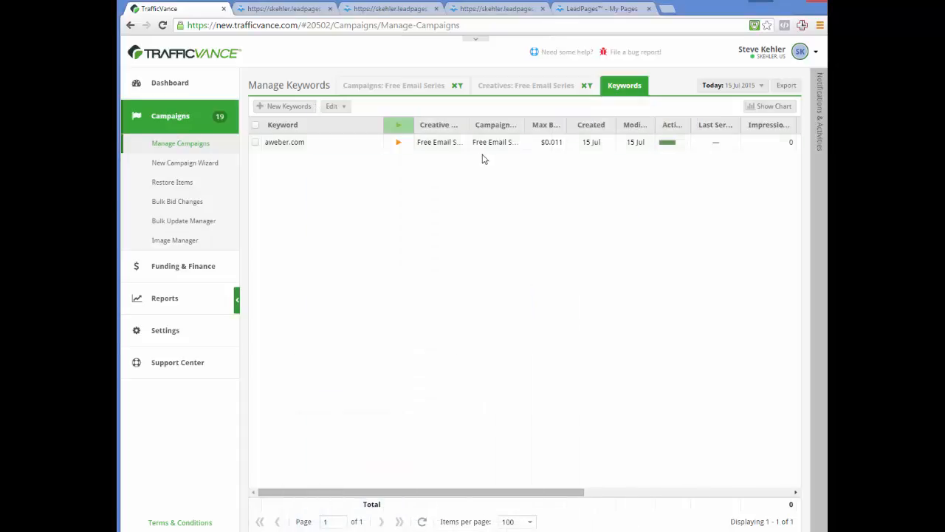
Step: Start adding keywords to the Free Email Series creative and paste the copied email marketing URLs as the keyword list
click(289, 106)
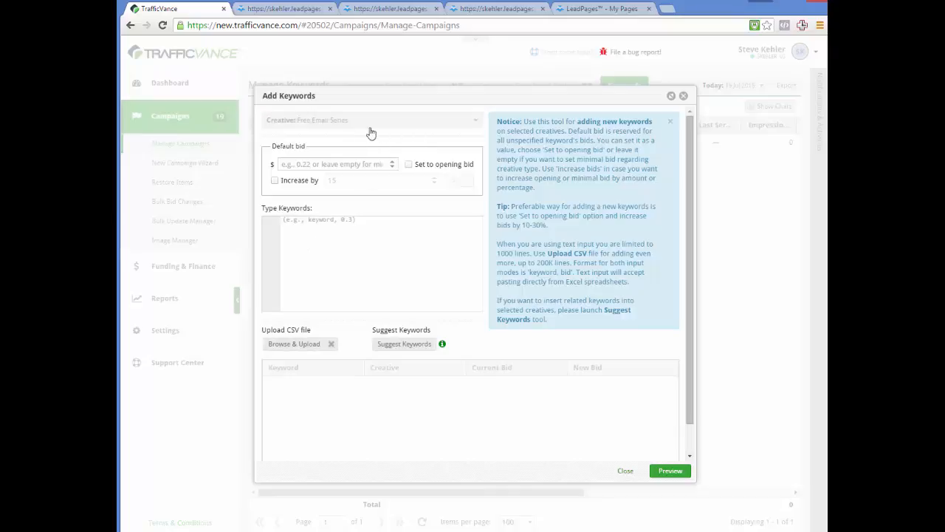
click(339, 229)
key(ctrl+v)
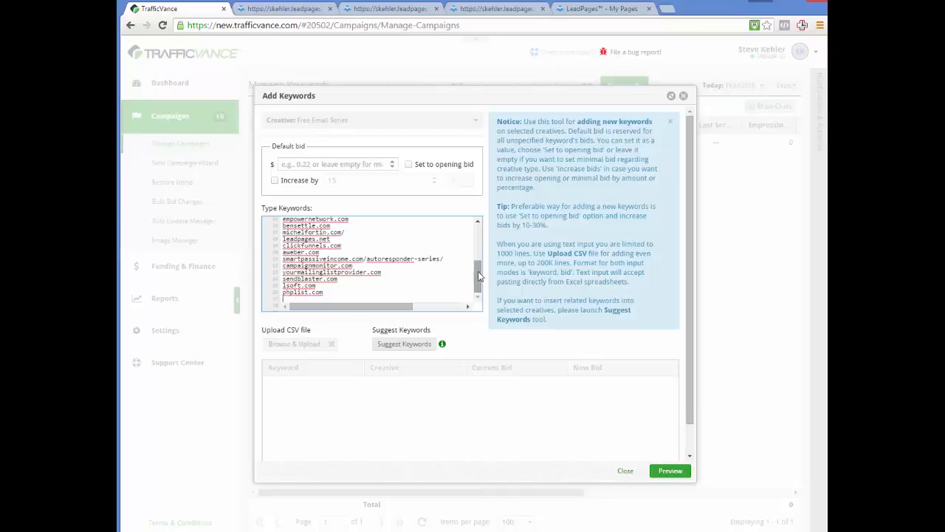
Step: Preview the pasted email marketing keywords and delete the invalid linkedin.com line from the keyword list
drag(479, 258, 481, 231)
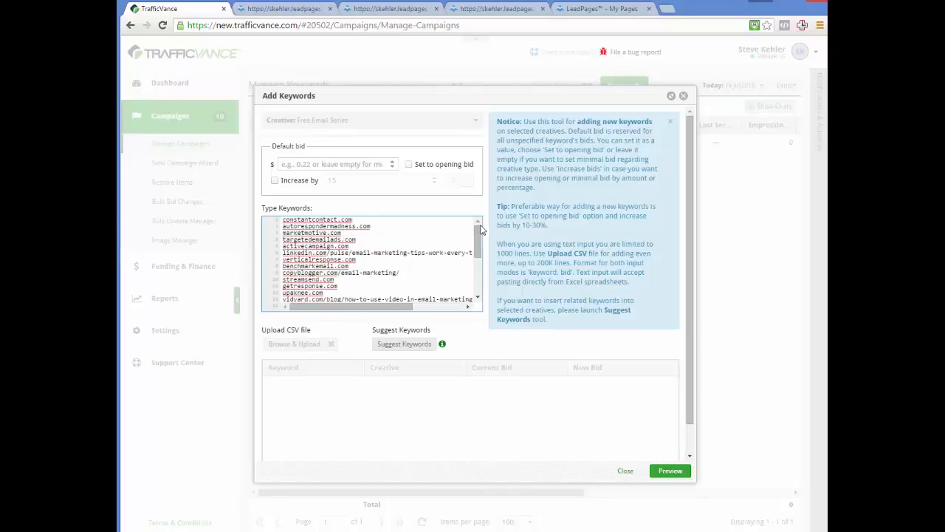
click(668, 471)
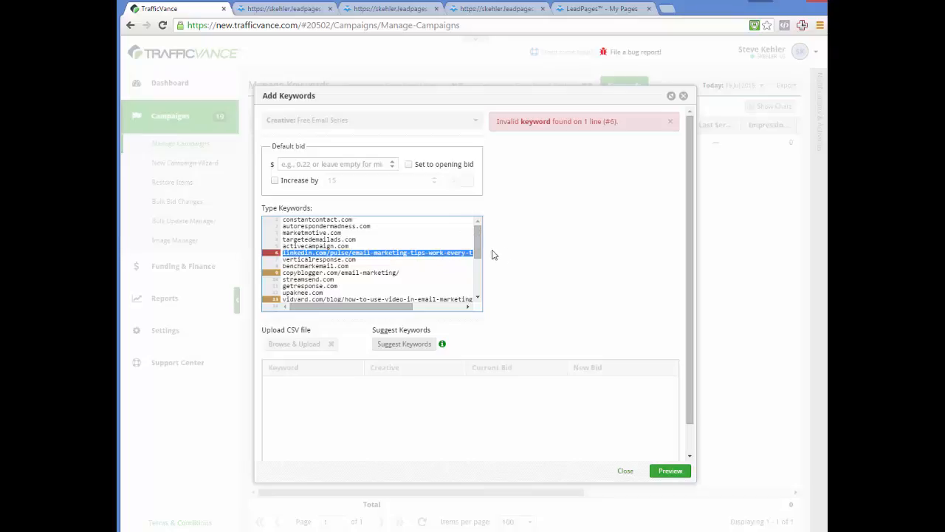
click(518, 269)
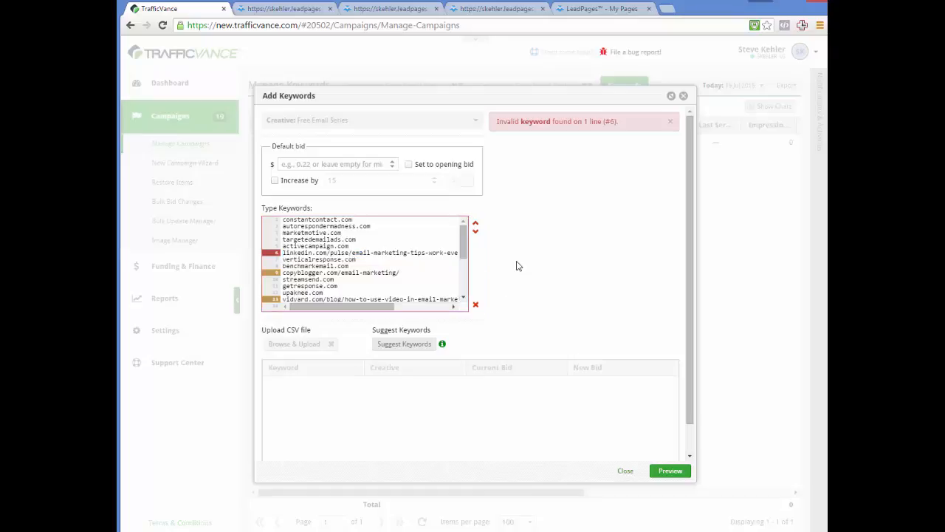
click(476, 306)
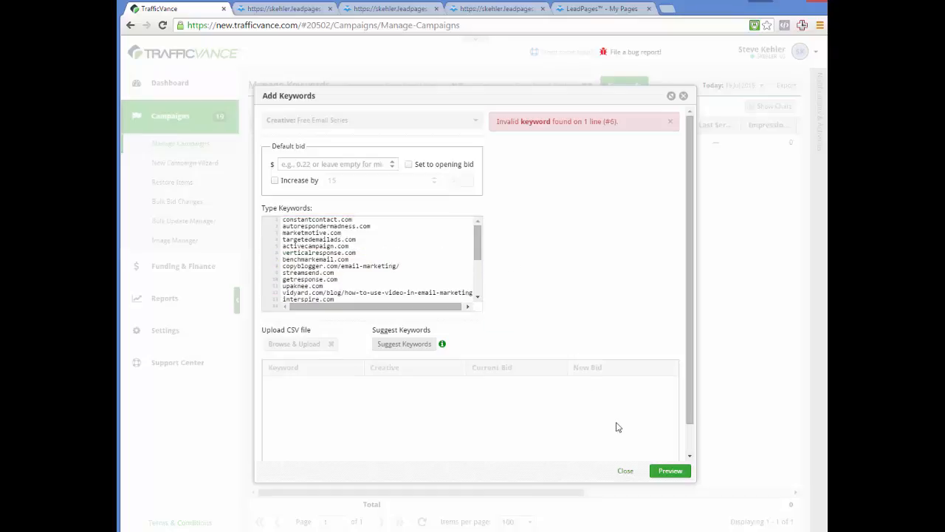
Step: Preview the remaining email marketing keywords, save them to the Free Email Series creative and close the Add Keywords dialog
click(669, 471)
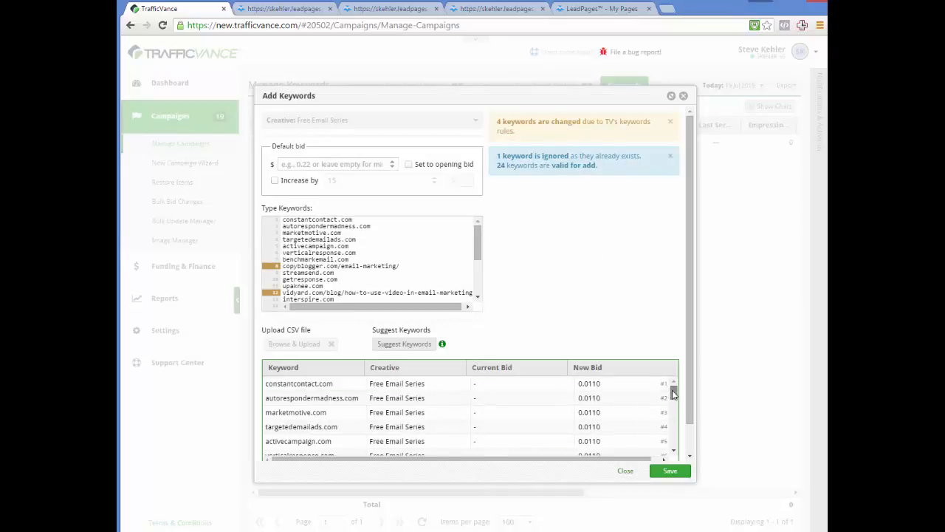
drag(672, 390, 671, 452)
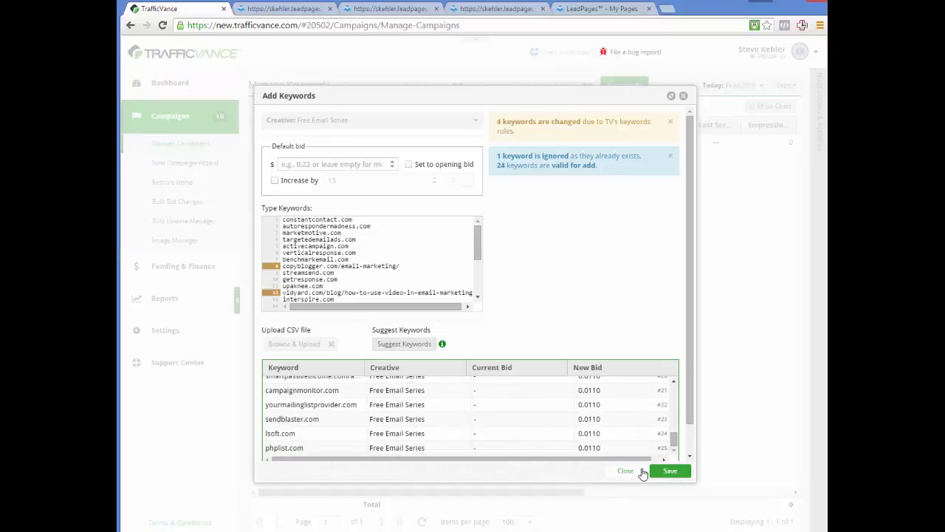
click(663, 472)
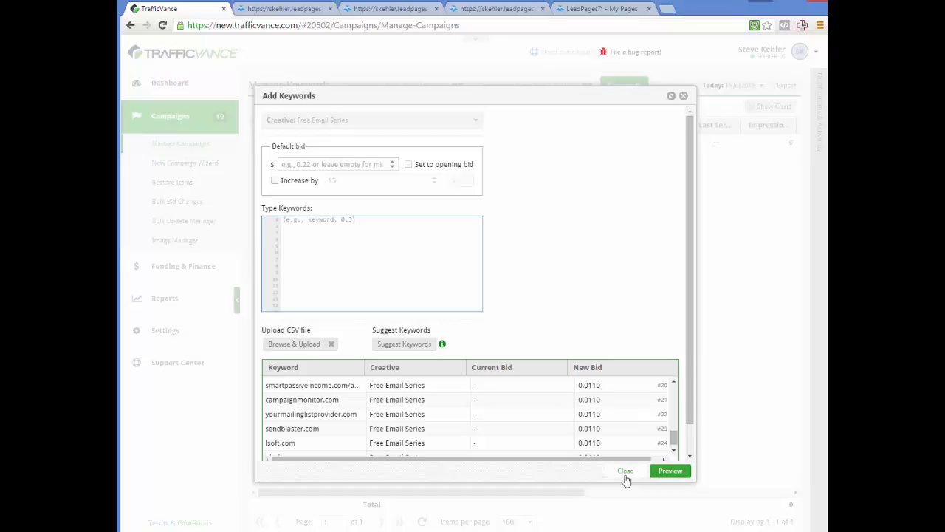
mouse_move(283, 530)
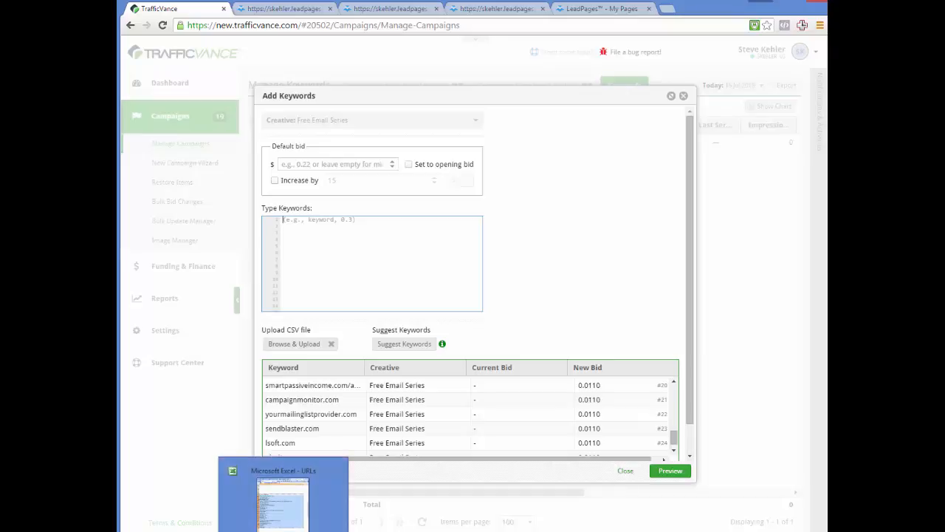
click(625, 473)
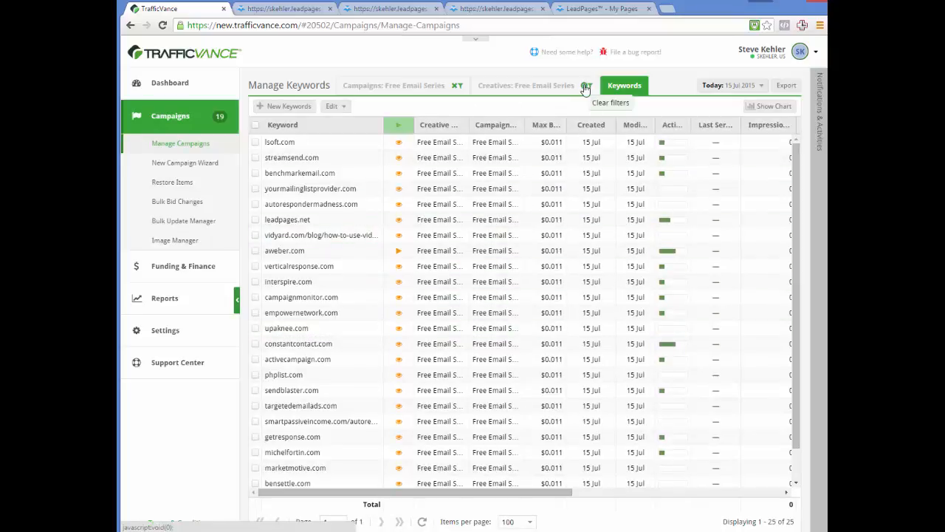
Step: Return to the campaign list and open the keywords of the Home Selling Secrets creative in the Home Selling Secrets campaign
click(583, 88)
click(453, 86)
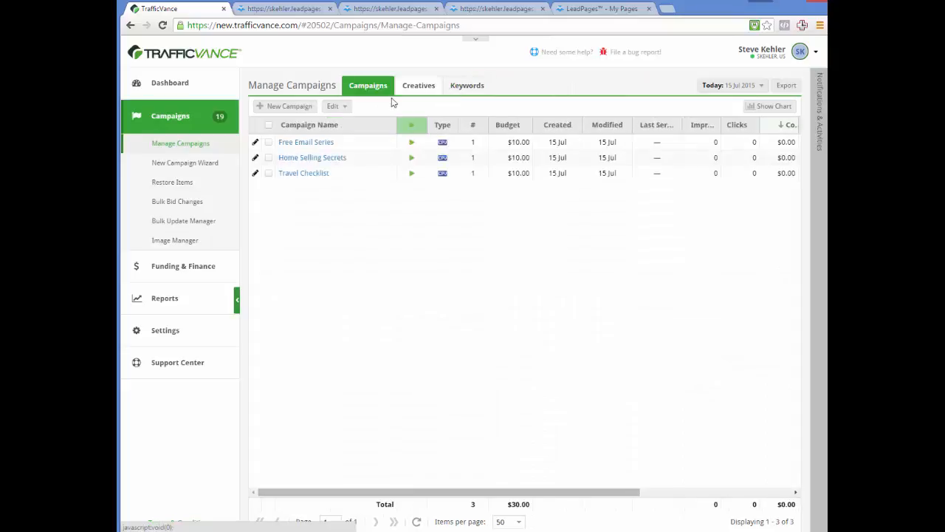
click(308, 158)
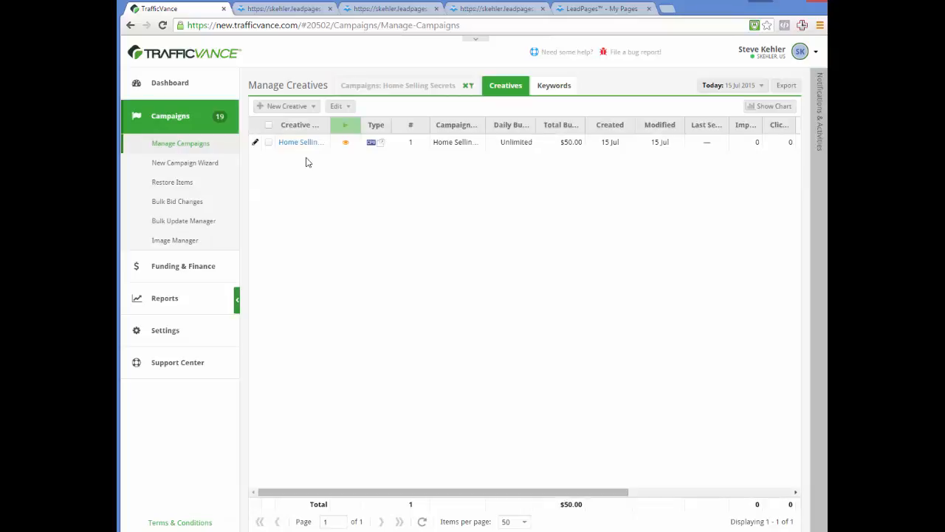
mouse_move(346, 146)
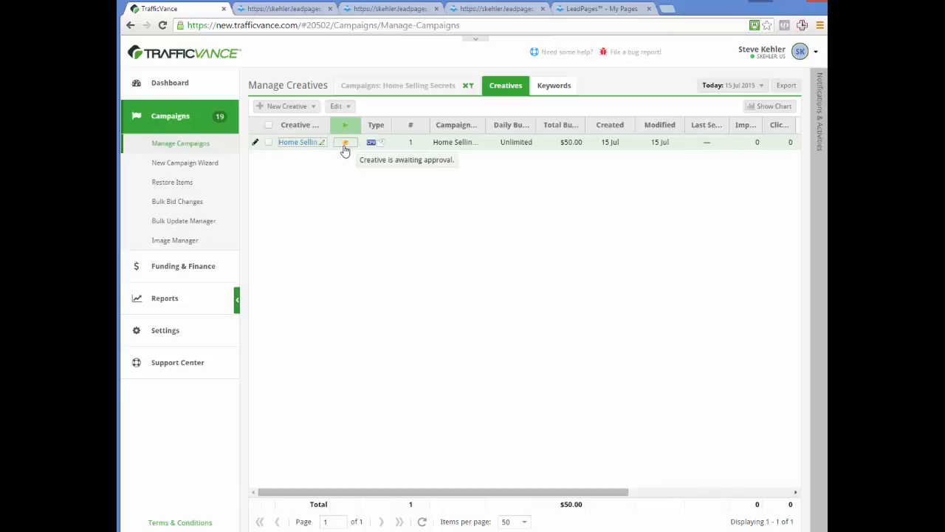
click(294, 143)
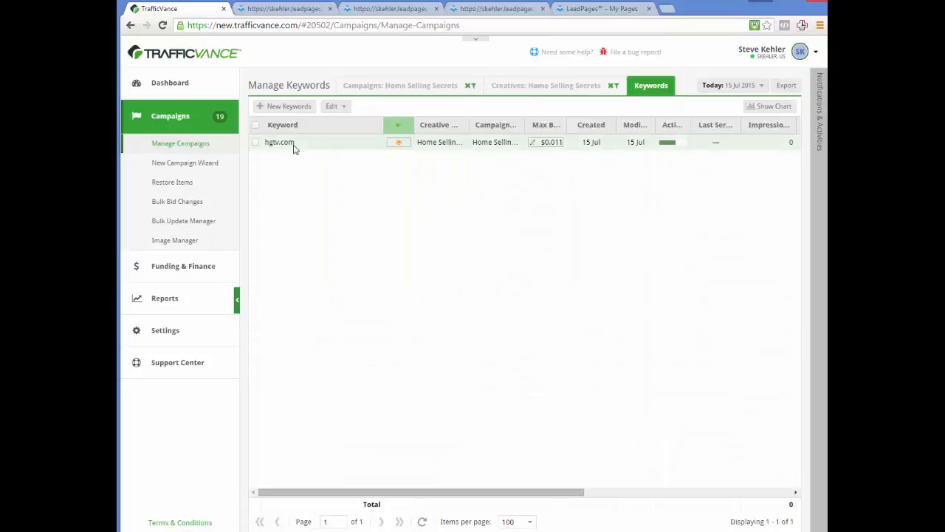
Step: Start adding keywords to the Home Selling Secrets creative, and copy the home selling URLs in cells A100 to A125 of the Excel URLs workbook
click(290, 107)
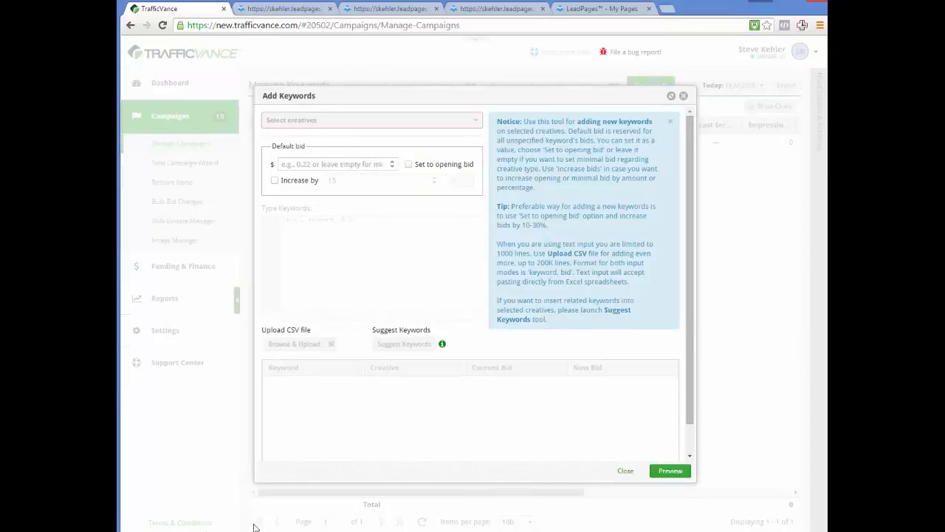
key(alt+Tab)
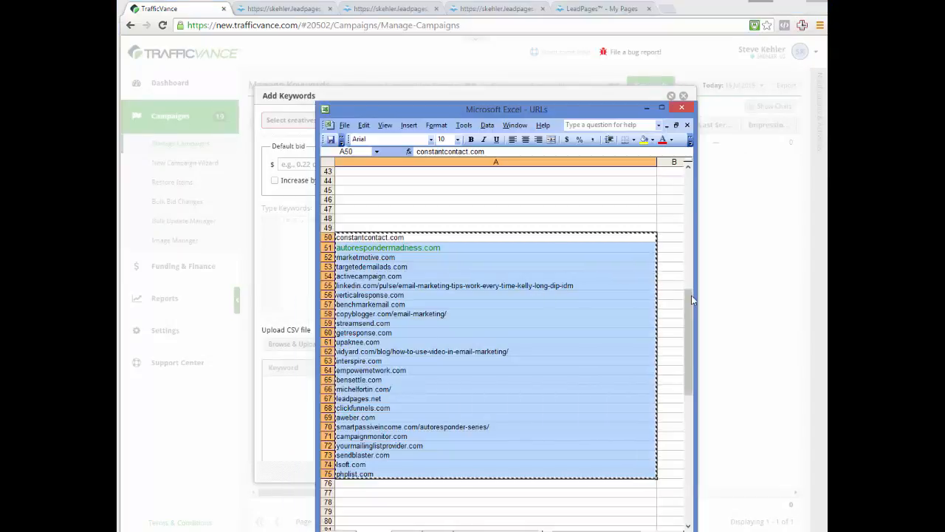
drag(689, 316, 696, 443)
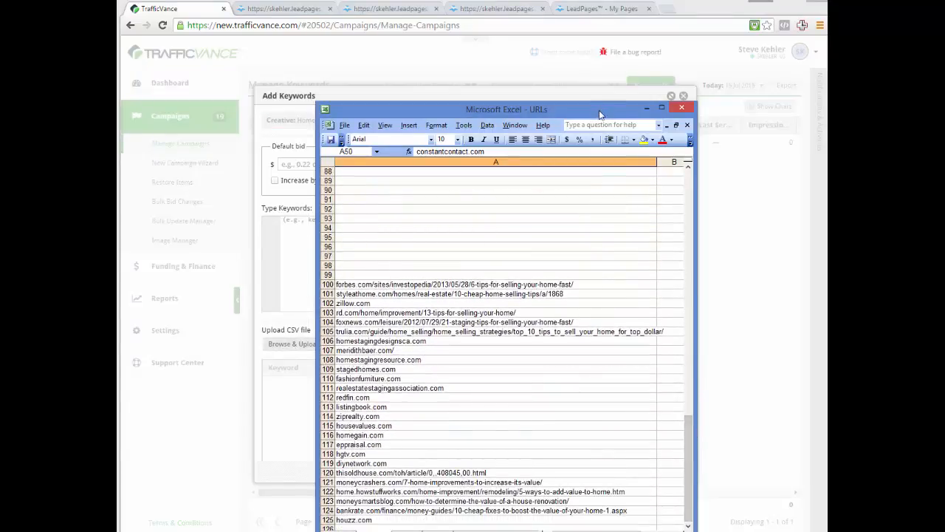
drag(599, 106, 596, 43)
click(392, 221)
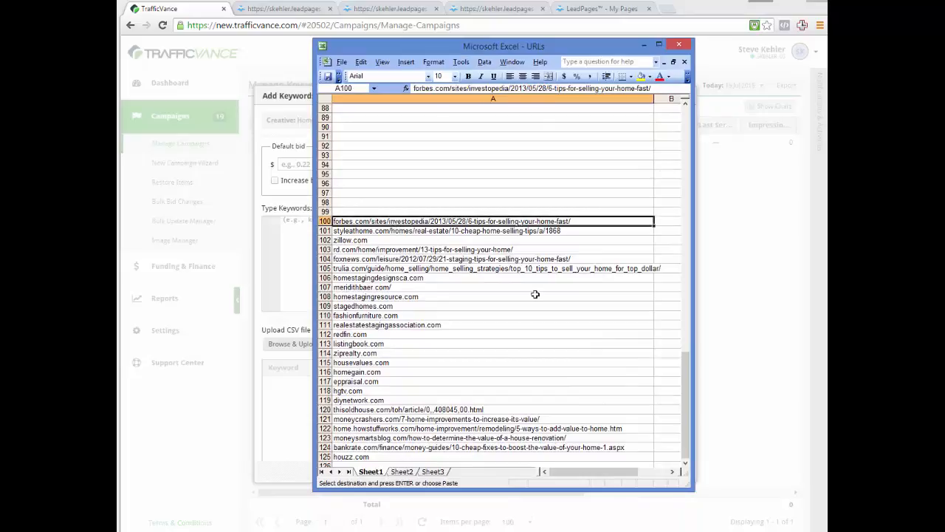
click(686, 462)
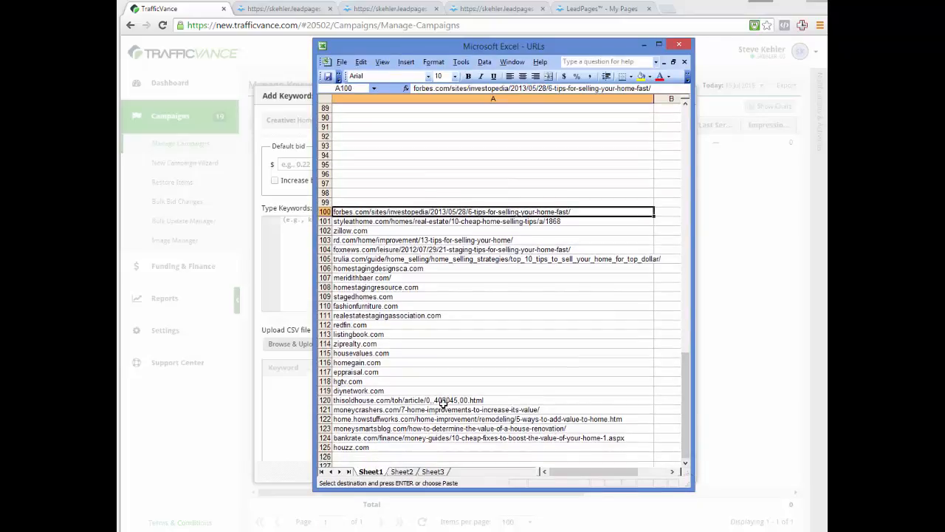
shift+click(354, 449)
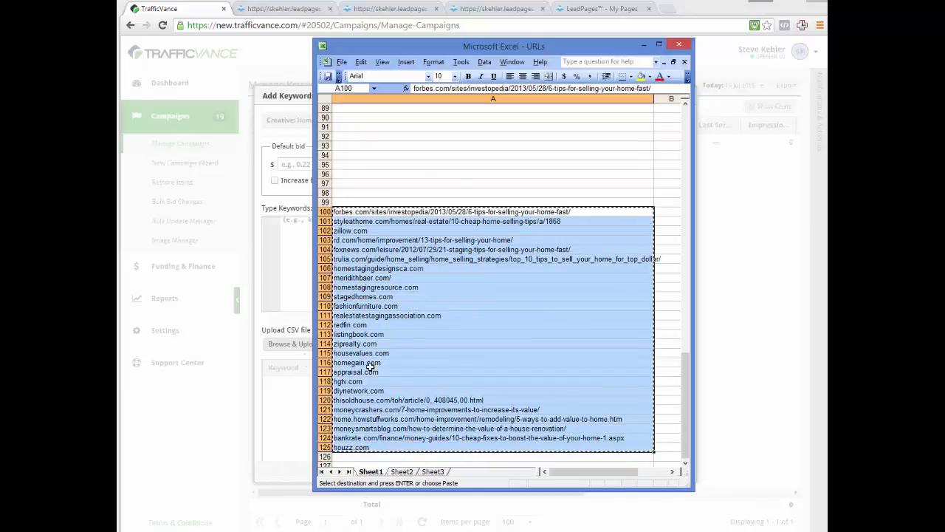
Step: Return to TrafficVance, paste the copied home selling URLs as the keyword list and delete the flagged thisoldhouse.com line
click(640, 45)
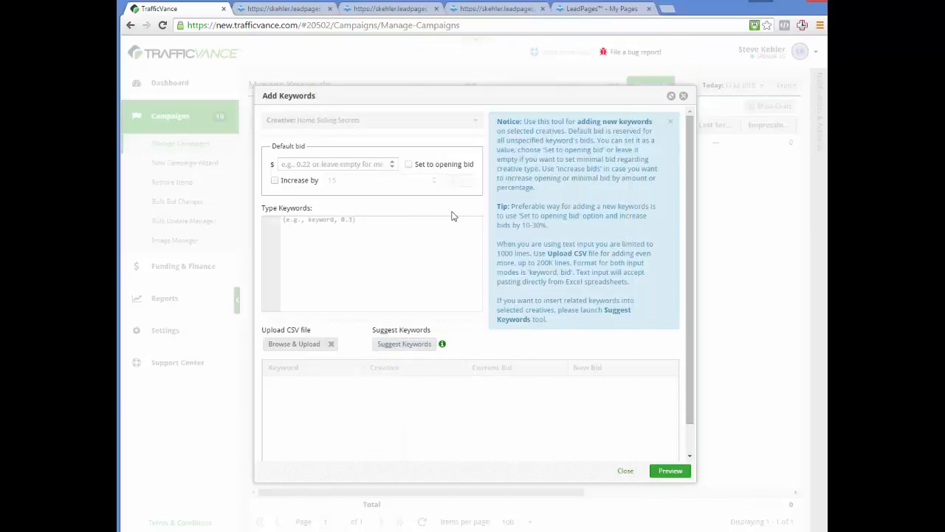
click(374, 222)
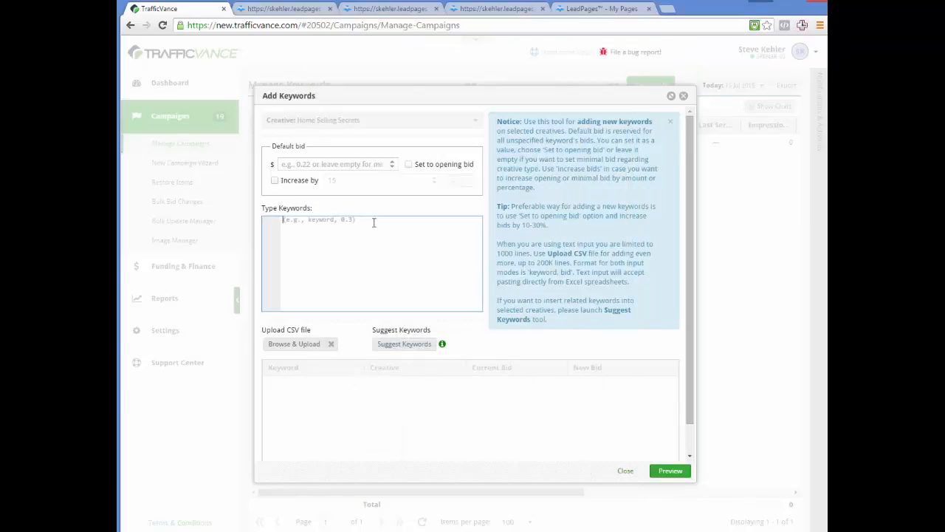
key(ctrl+v)
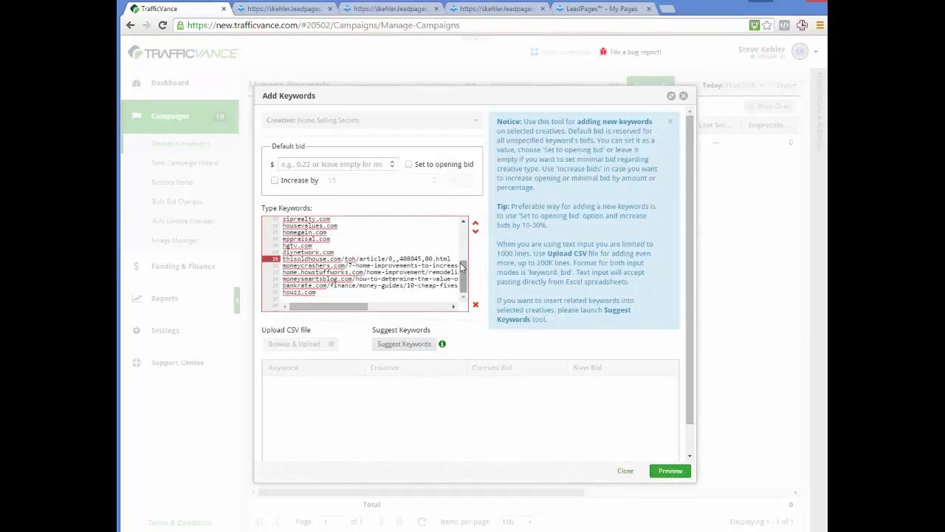
mouse_move(462, 268)
mouse_down()
mouse_move(463, 235)
mouse_move(462, 268)
mouse_up()
click(474, 305)
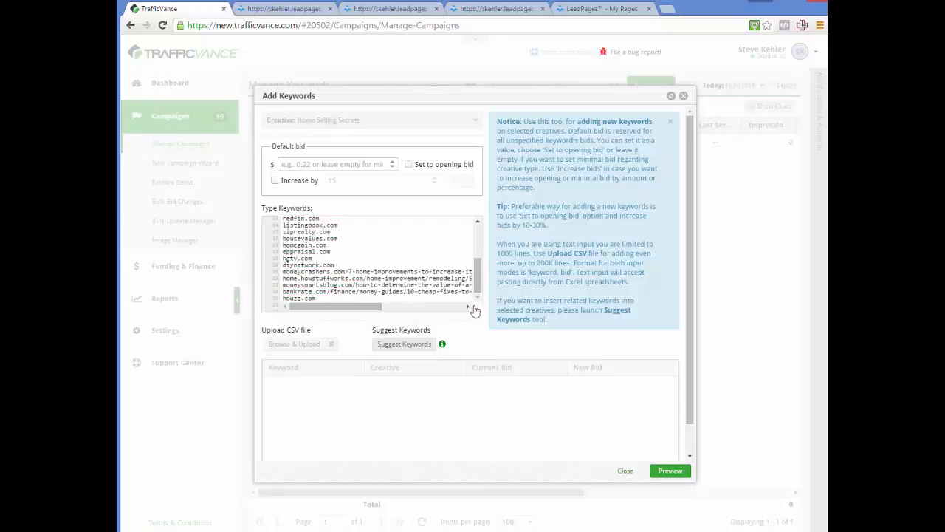
drag(478, 284, 484, 234)
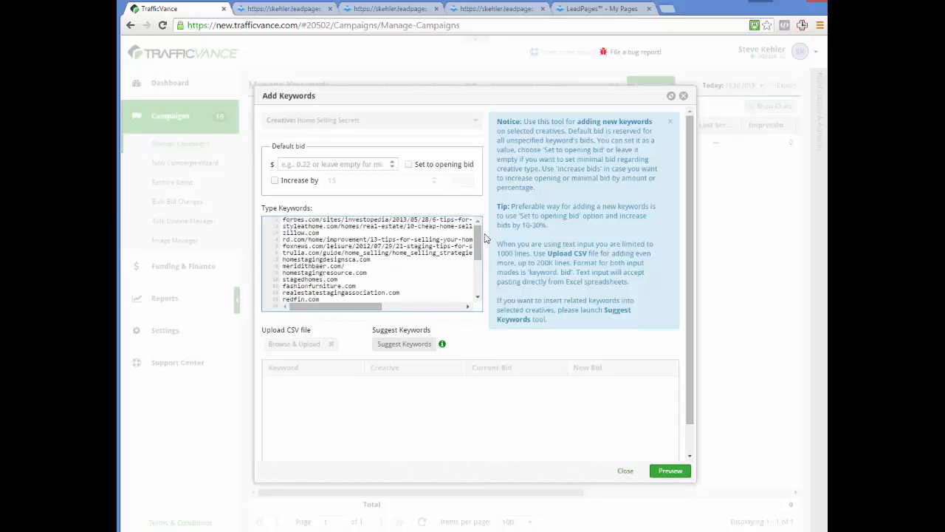
Step: Preview the home selling keywords and delete all lines flagged as invalid from the list
click(668, 471)
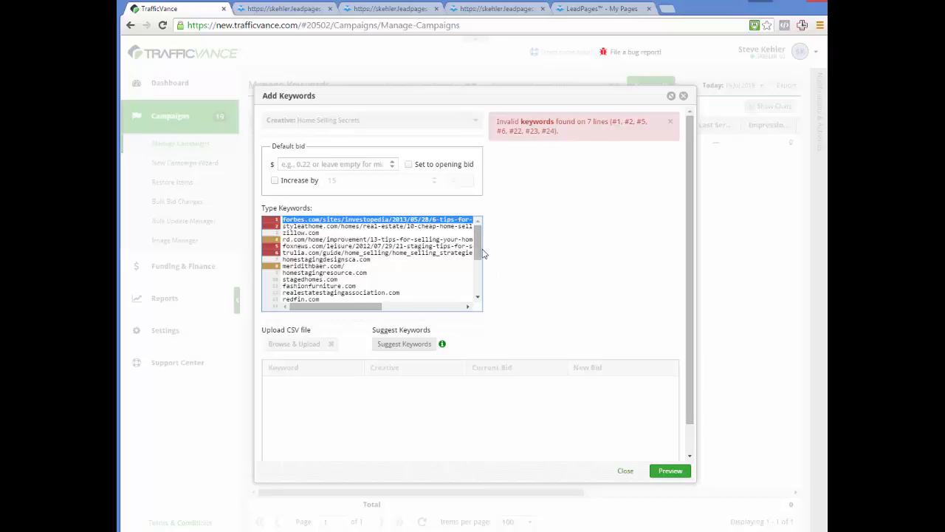
click(523, 263)
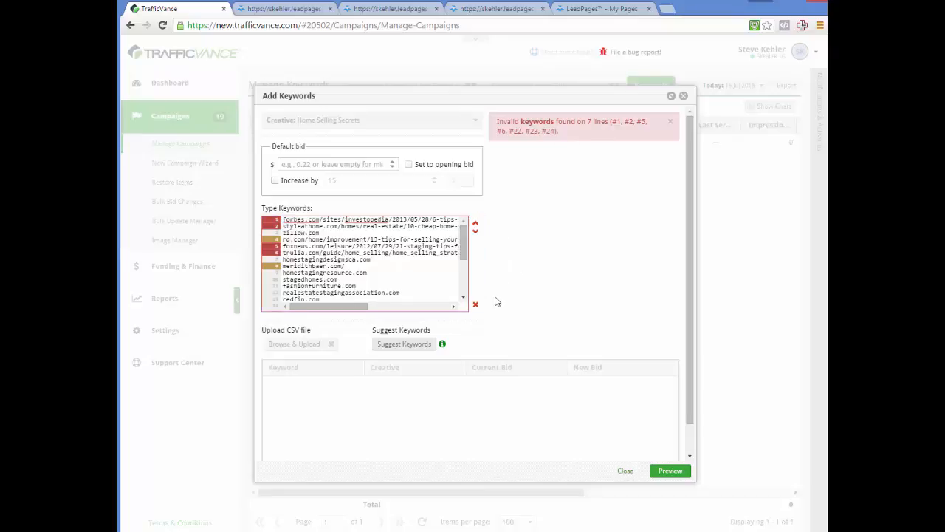
click(476, 304)
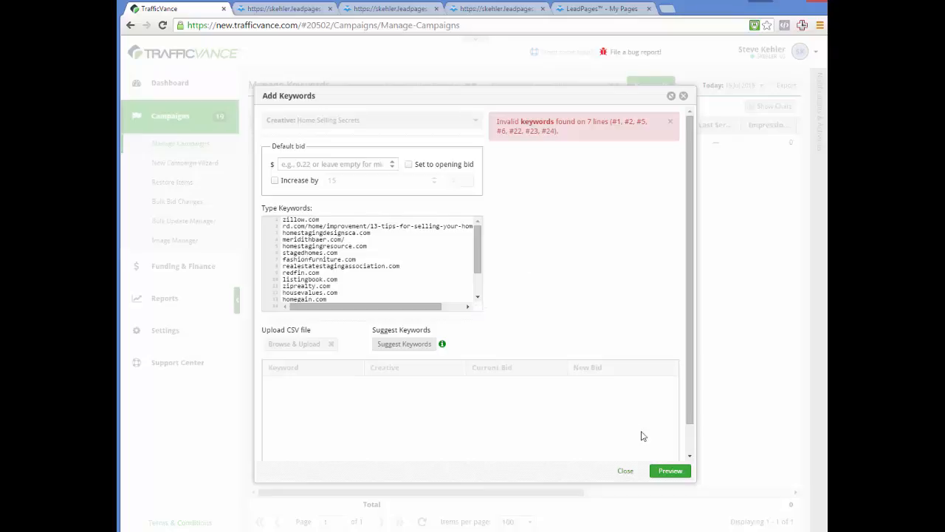
Step: Preview the remaining home selling keywords, save them to the Home Selling Secrets creative and close the Add Keywords dialog
click(677, 471)
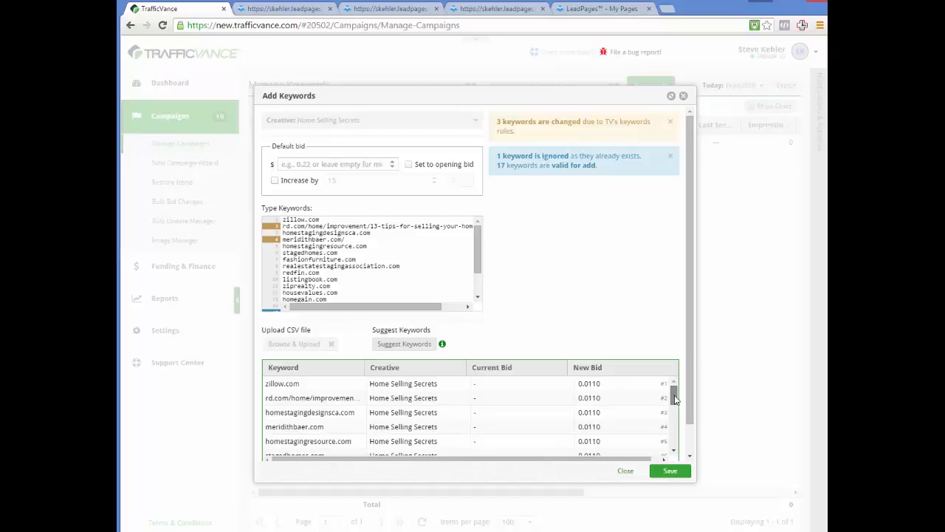
drag(675, 399, 674, 441)
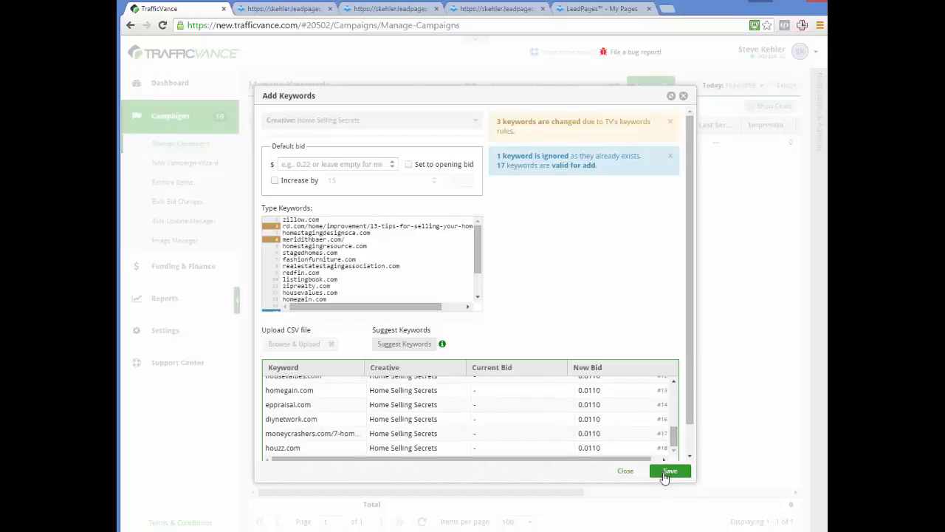
click(667, 473)
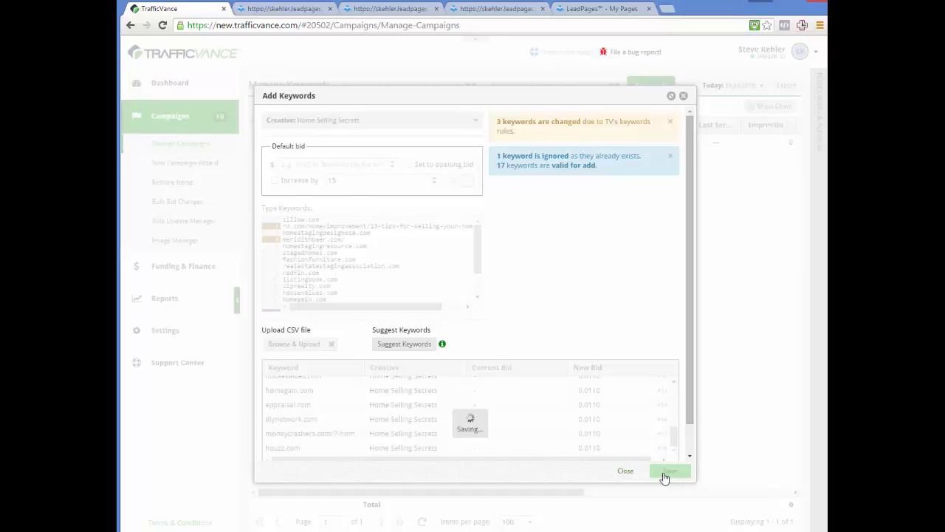
click(626, 473)
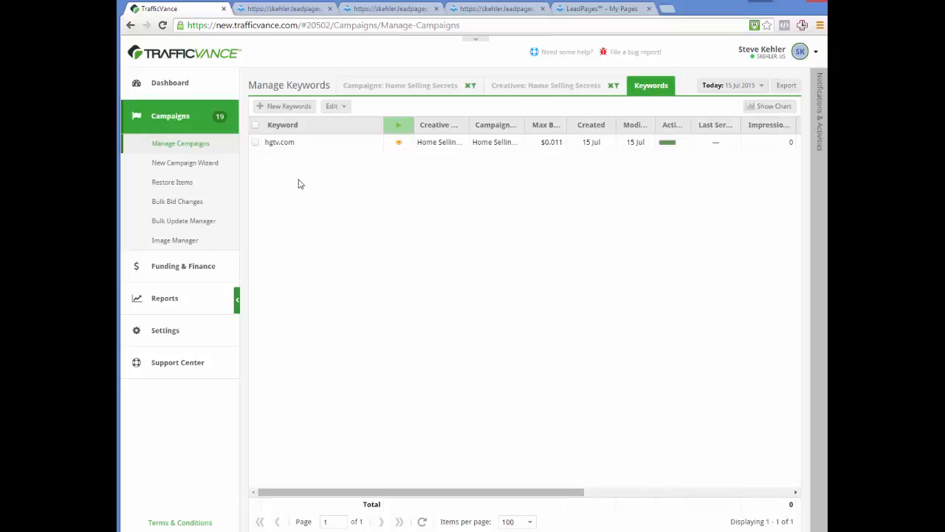
Step: Reopen the Home Selling Secrets creative's keywords, paste the copied home selling URLs as new keywords again and delete the flagged thisoldhouse.com line
click(611, 88)
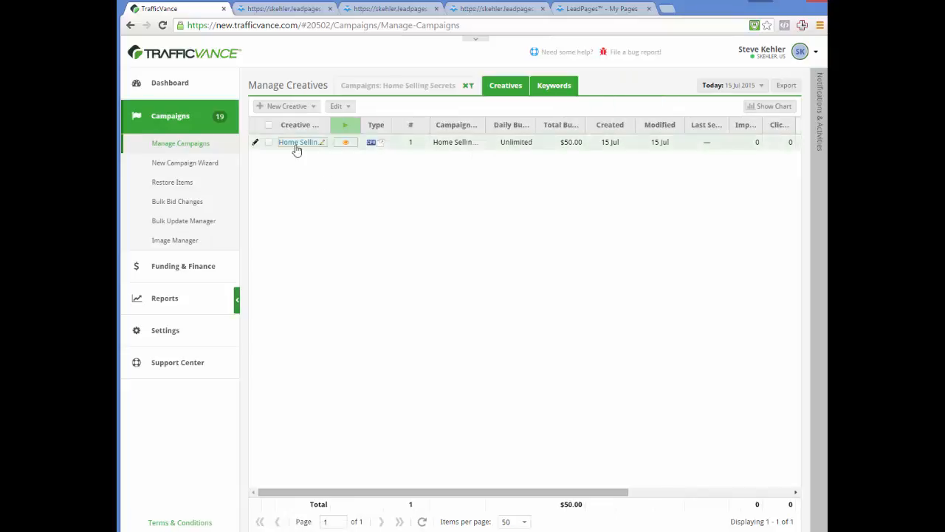
click(297, 147)
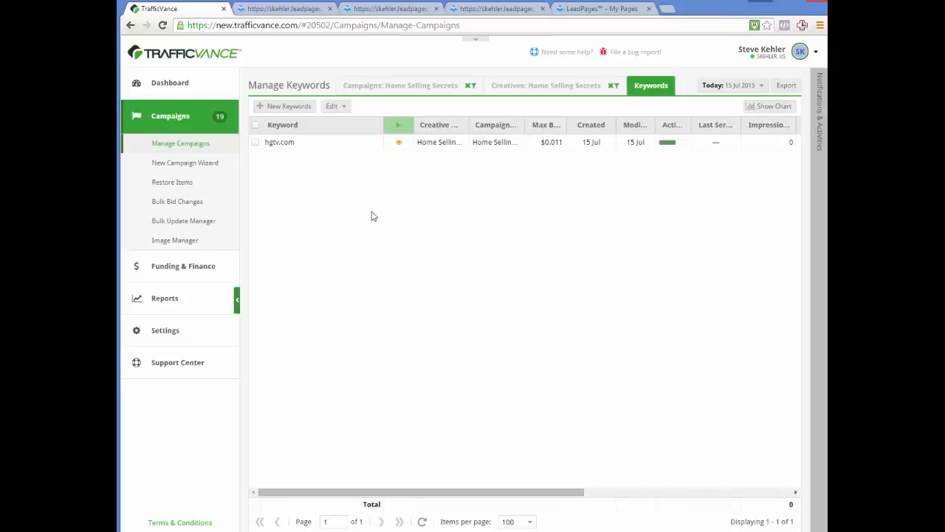
click(292, 109)
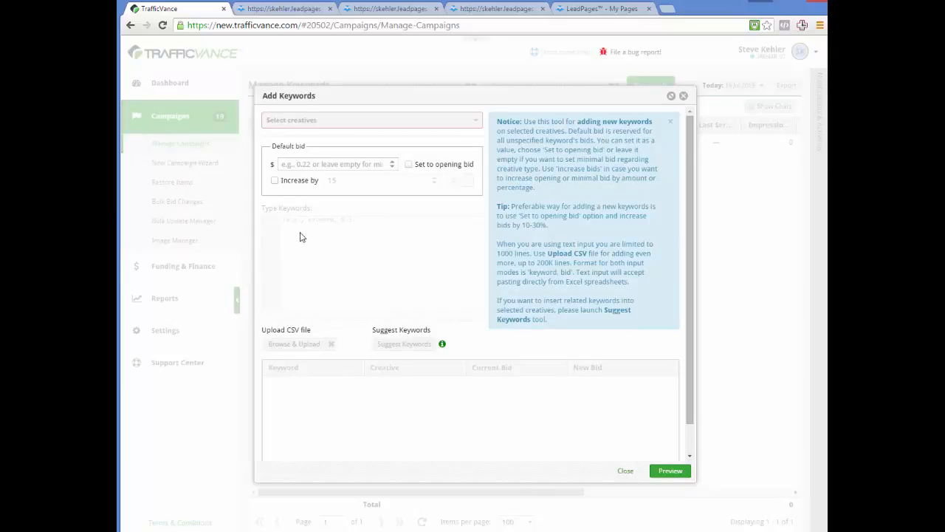
click(302, 230)
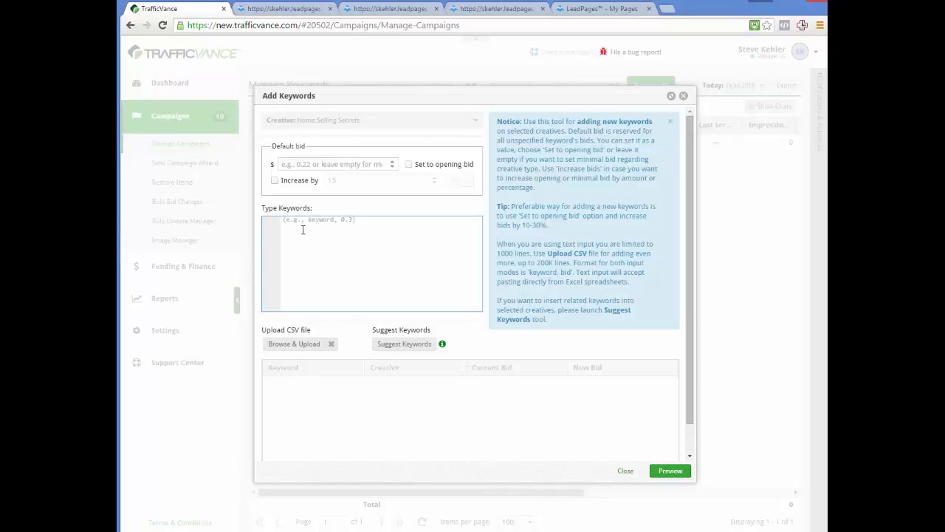
key(ctrl+v)
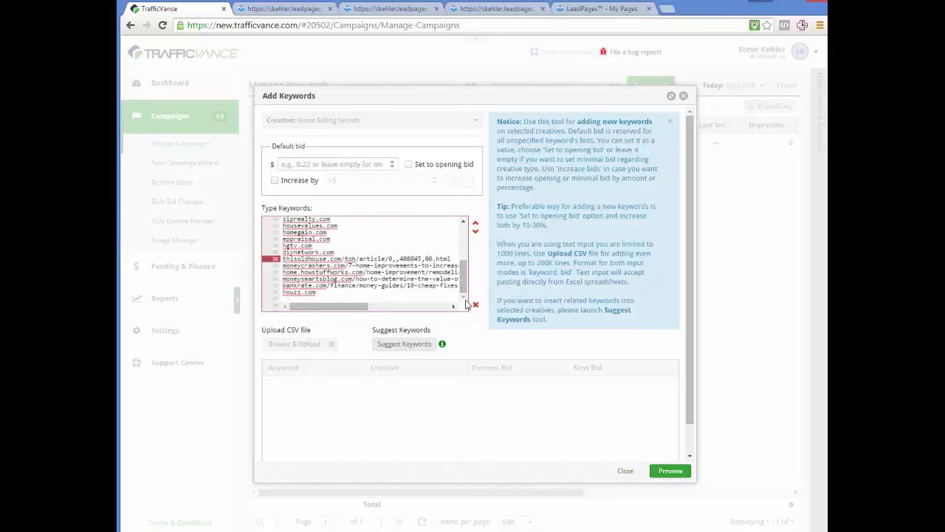
click(476, 306)
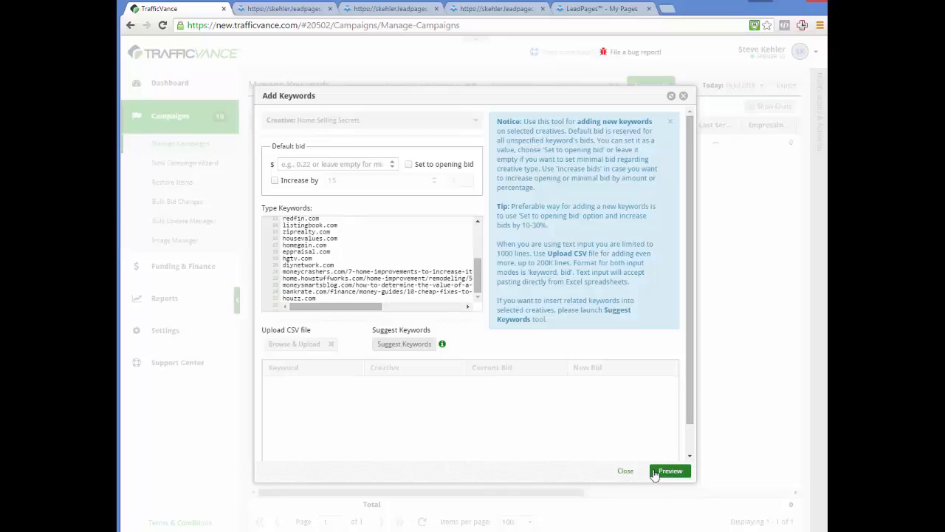
Step: Preview the re-pasted home selling keywords, remove the invalid lines, preview again and discard the entries
click(654, 473)
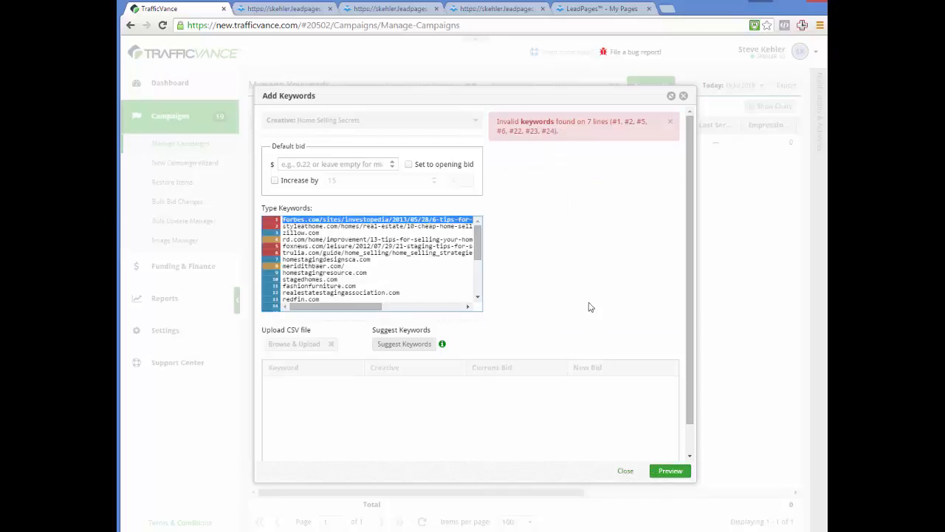
click(477, 307)
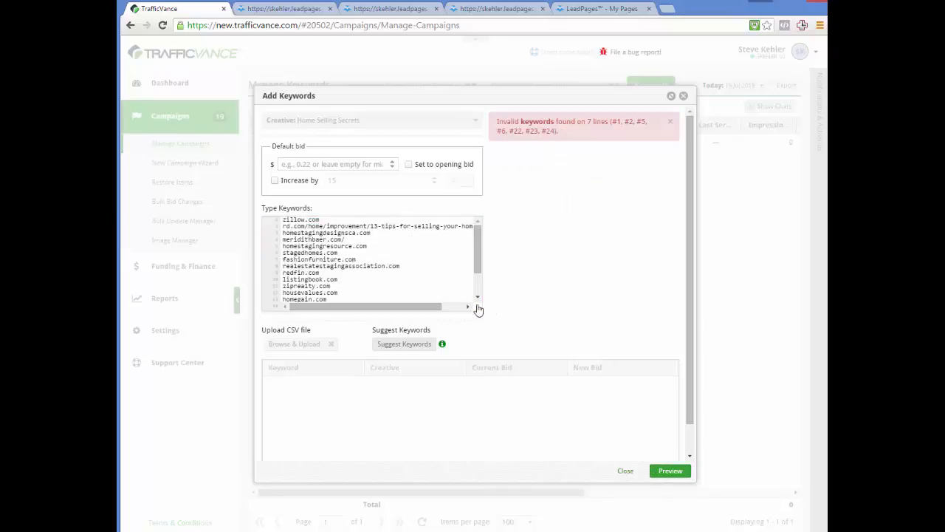
click(674, 473)
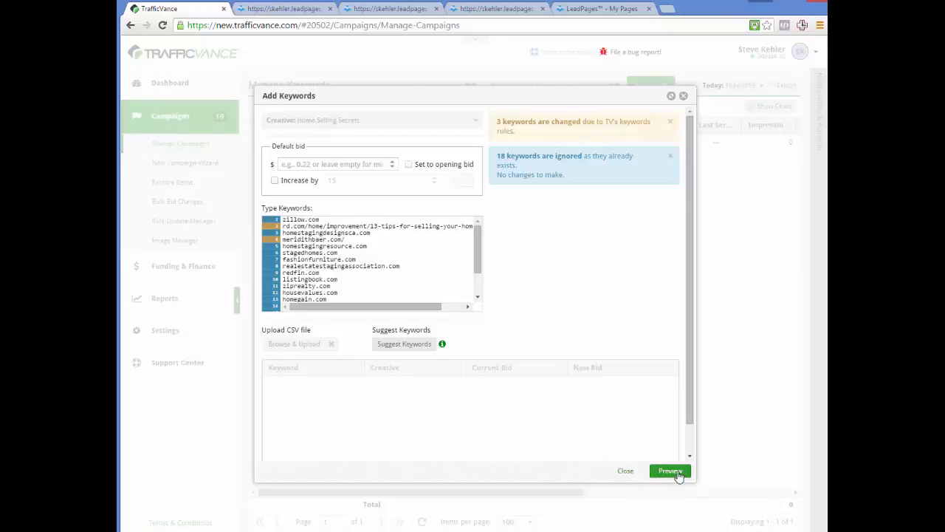
click(627, 473)
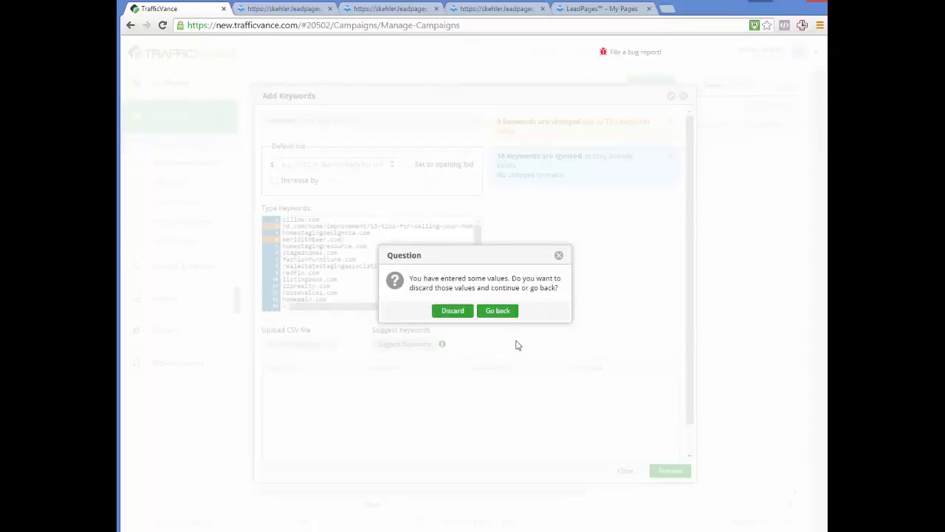
click(459, 310)
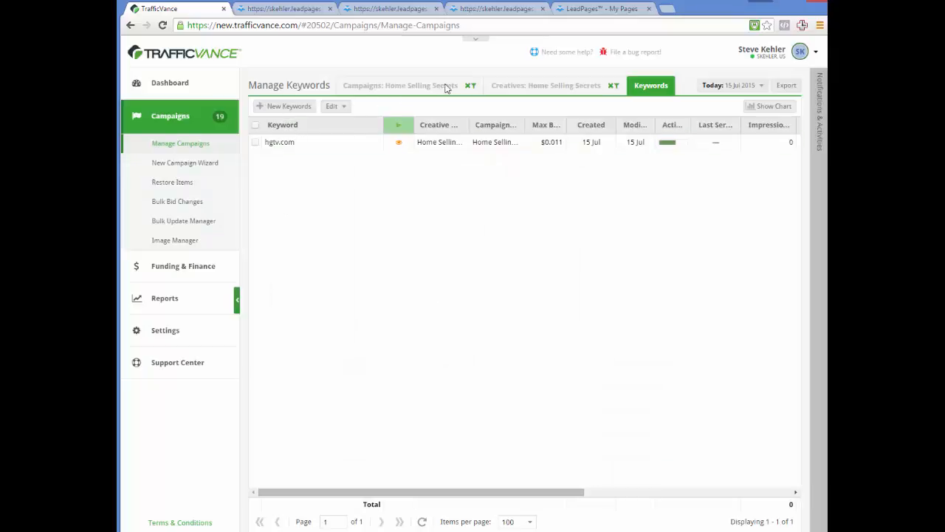
Step: Return to the campaigns overview and reopen the Home Selling Secrets campaign's creative to check its keyword list
click(615, 86)
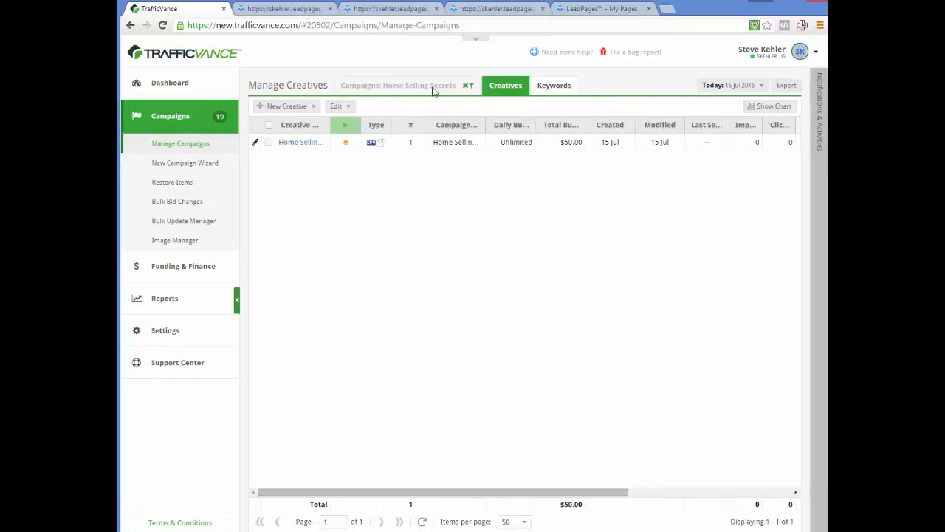
click(467, 86)
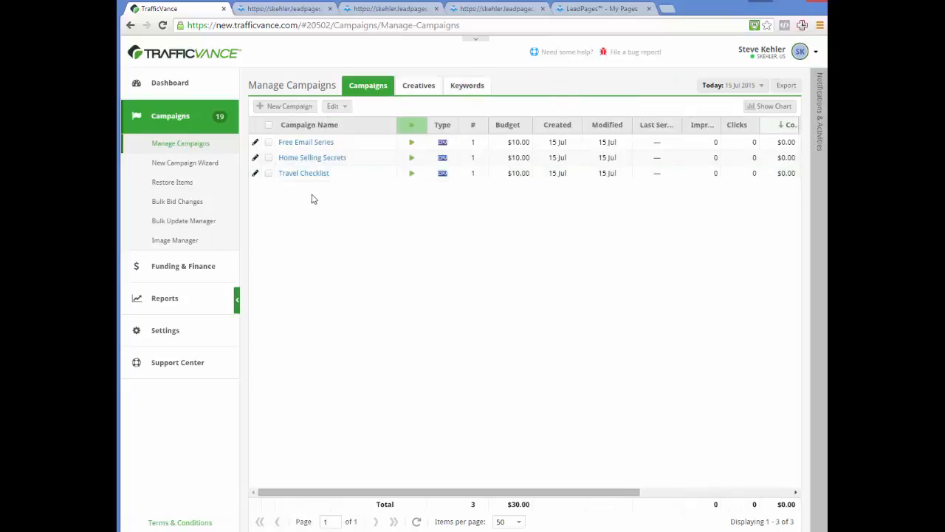
click(313, 157)
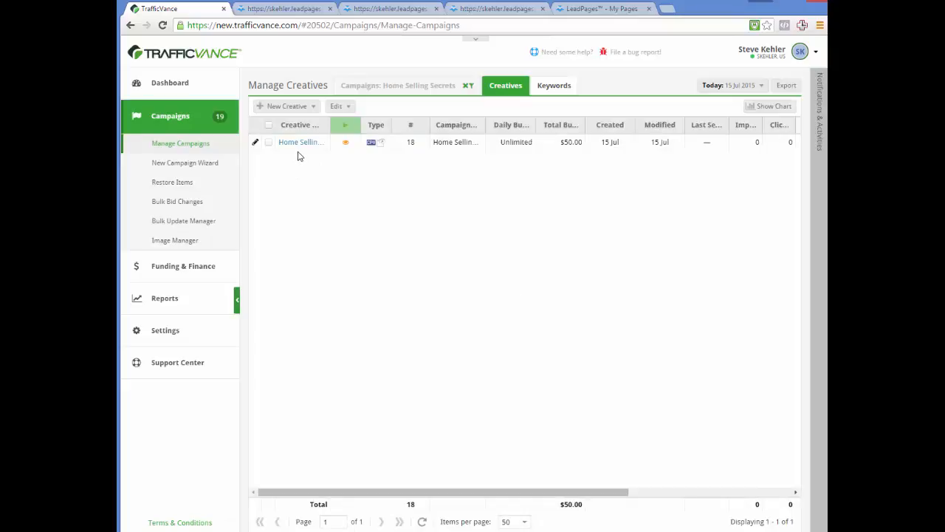
click(299, 148)
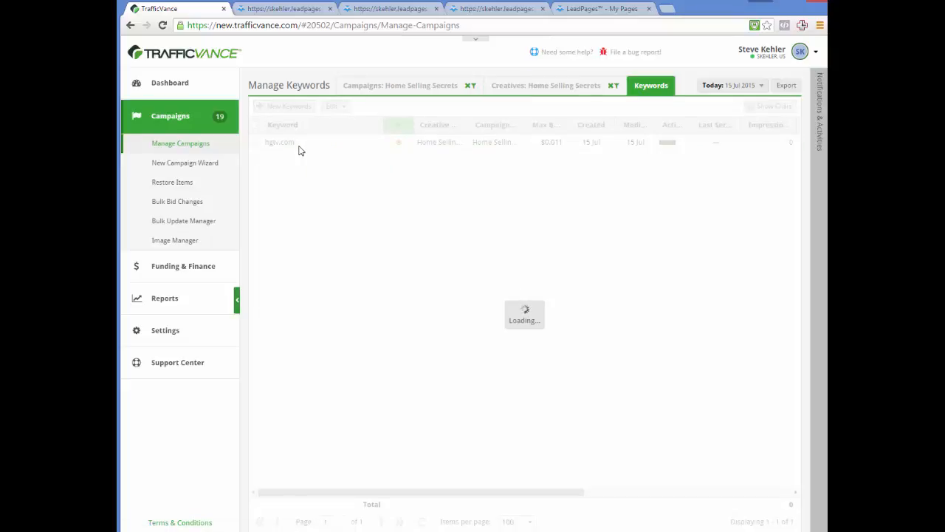